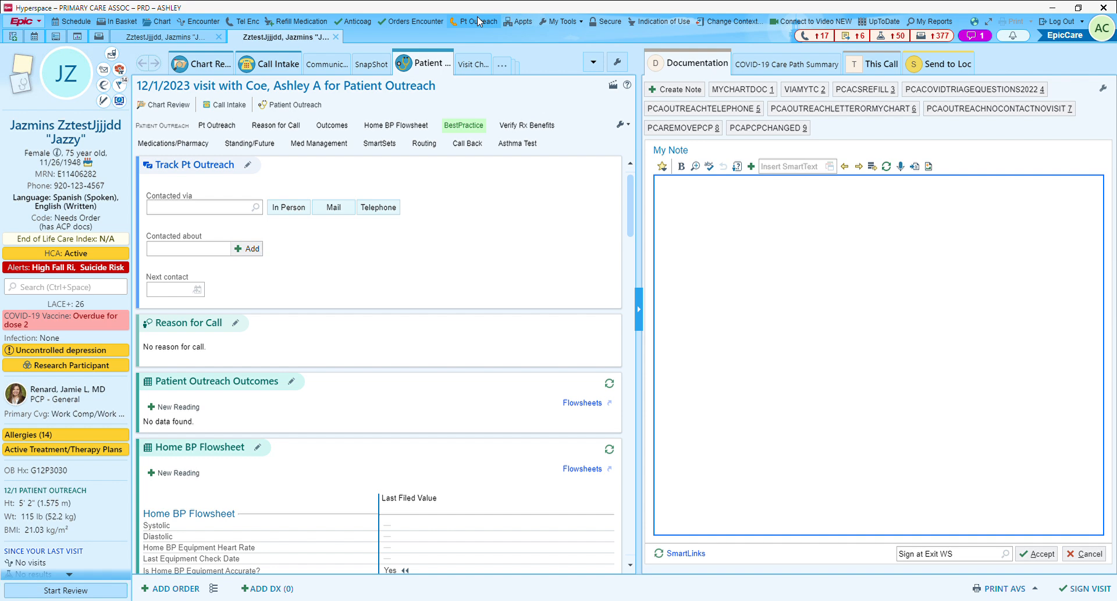
pyautogui.click(36, 22)
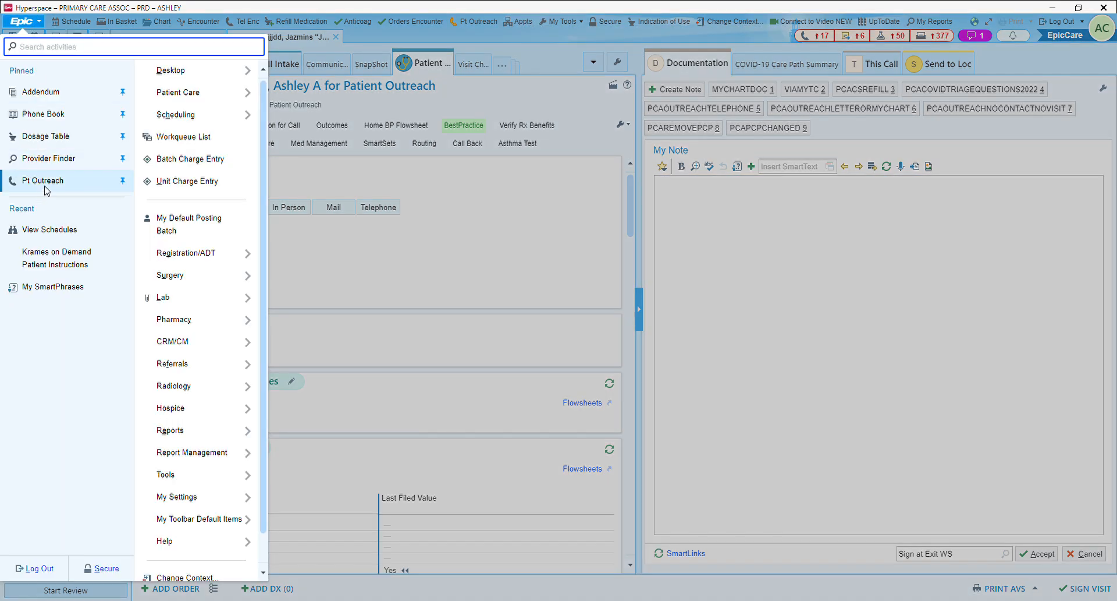
pyautogui.moveTo(201, 97)
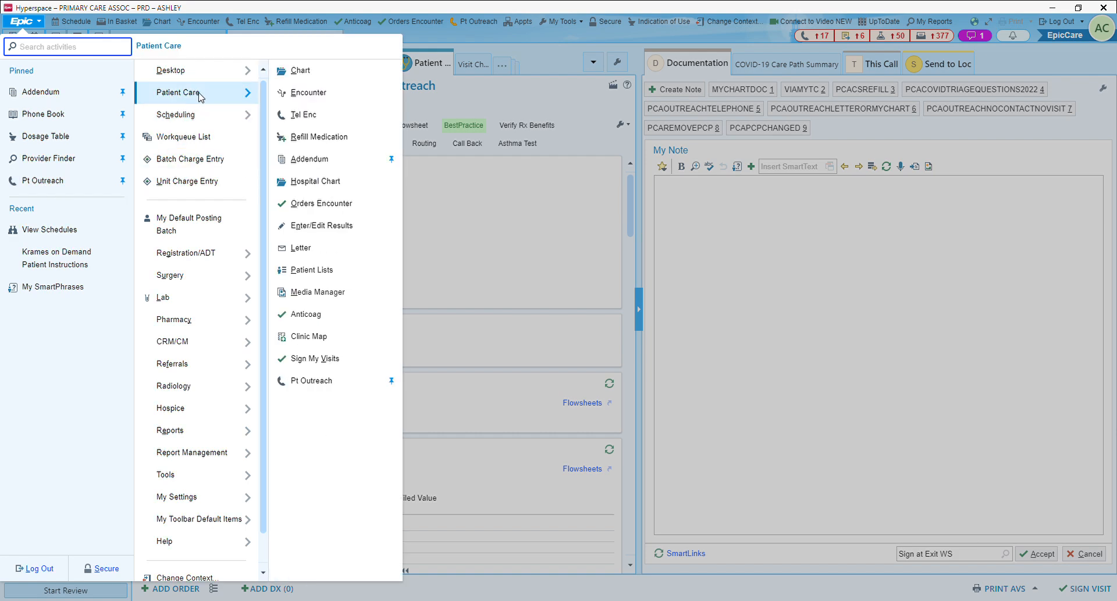
pyautogui.click(783, 305)
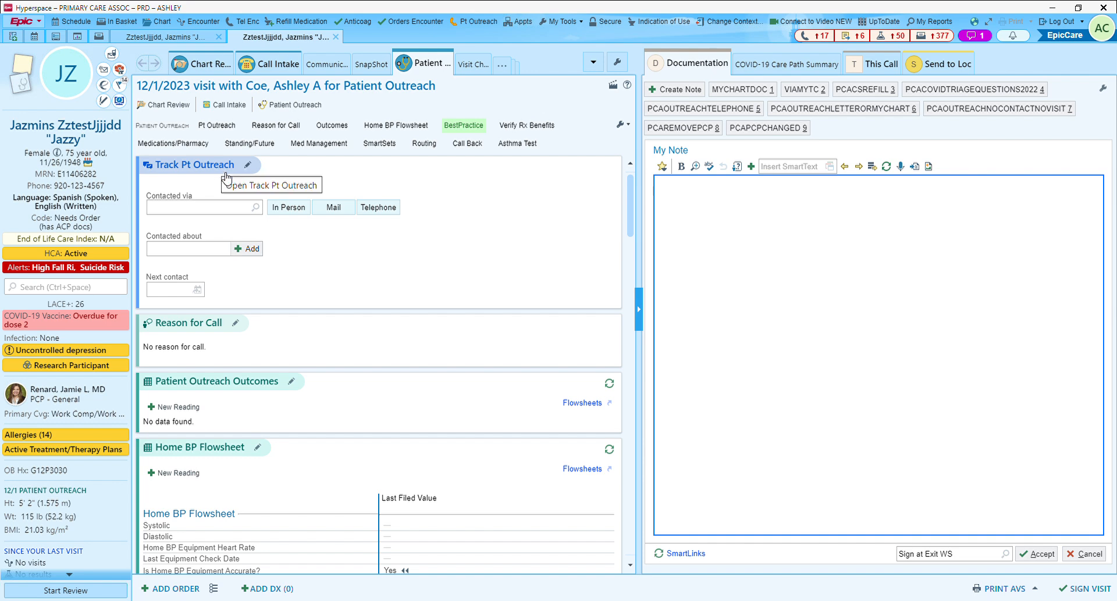
# - Track the outreach as contacted via Telephone and add Wellness Visit as a contacted-about topic
pyautogui.click(387, 209)
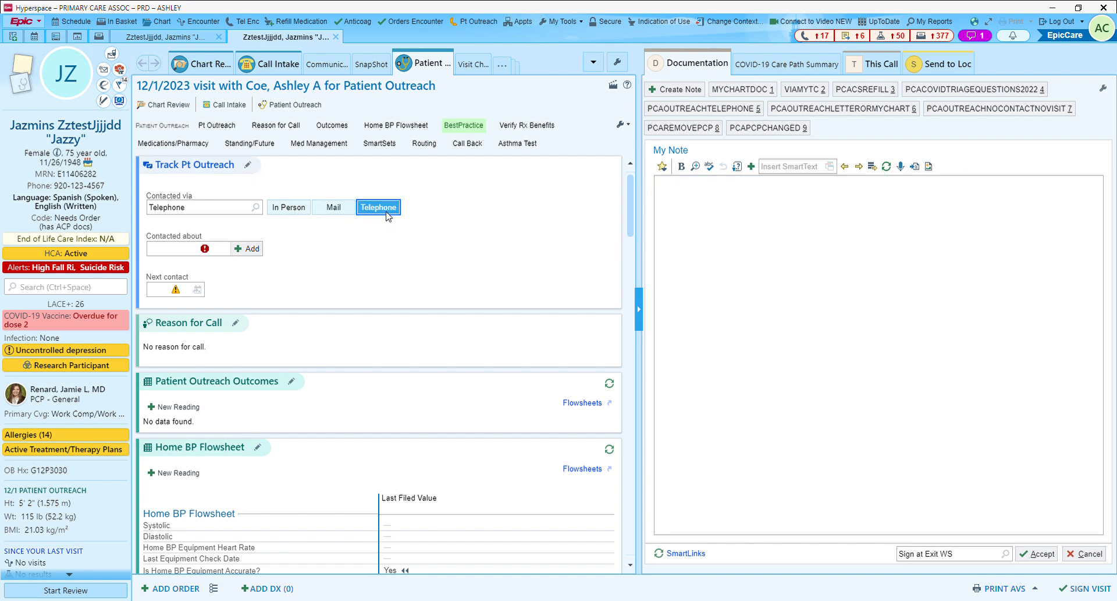
pyautogui.click(185, 254)
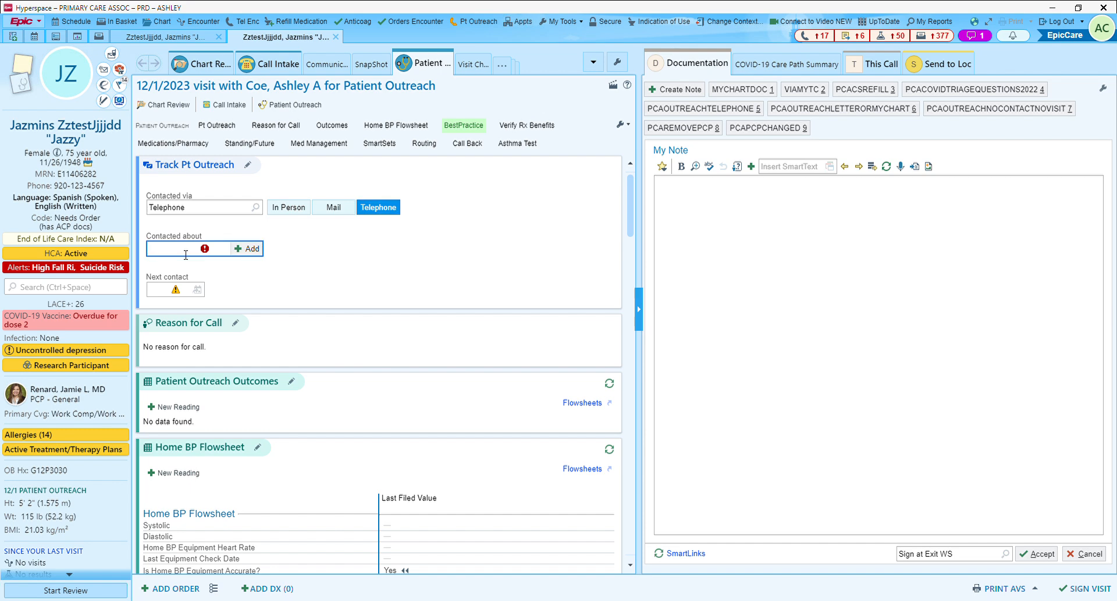
pyautogui.write('WELL')
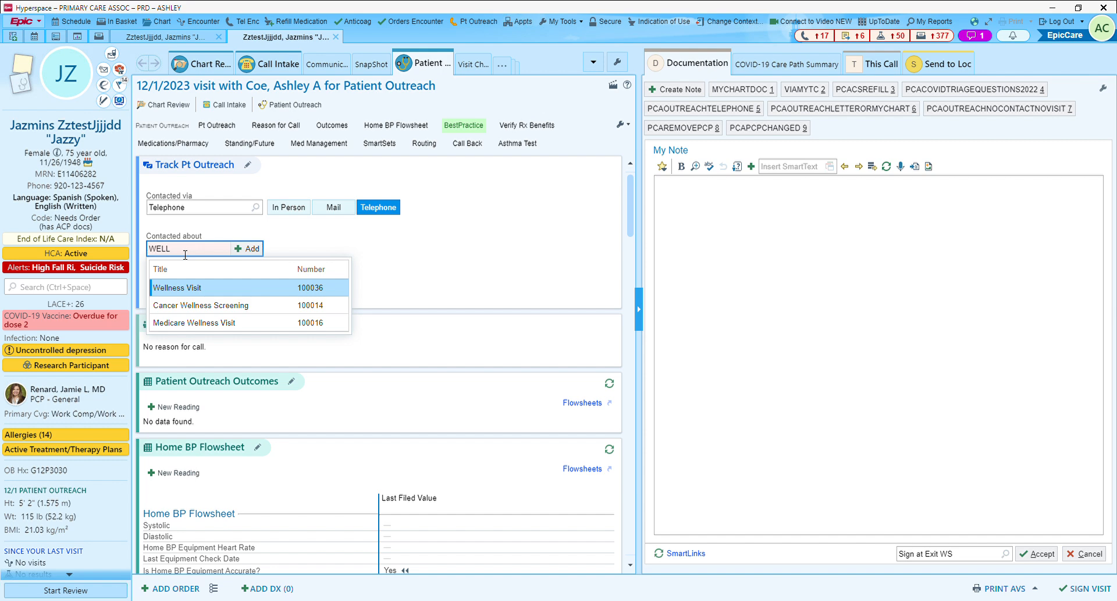
pyautogui.press('Return')
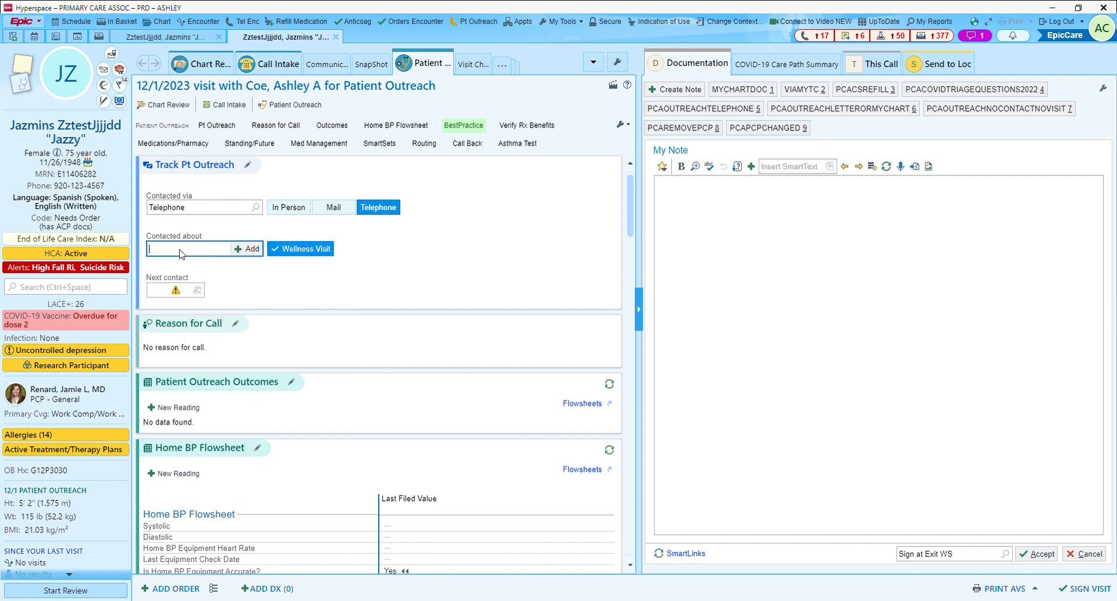
# - Add Colorectal Cancer Screening and Cervical Cancer Screening (PAP SMEAR) to the contacted-about topics
pyautogui.write('COL')
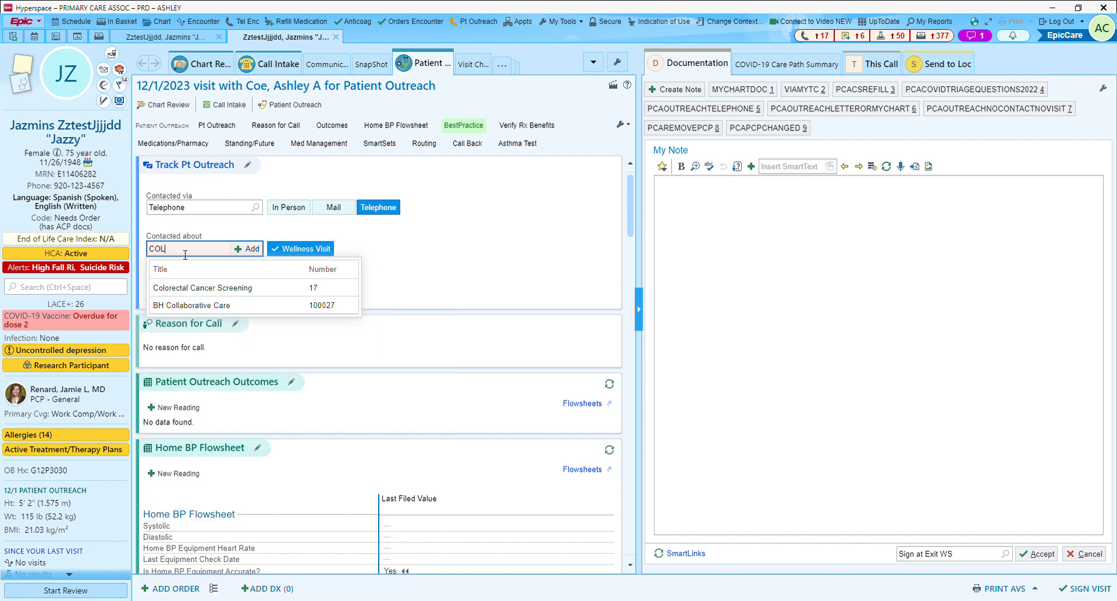
pyautogui.press('Down')
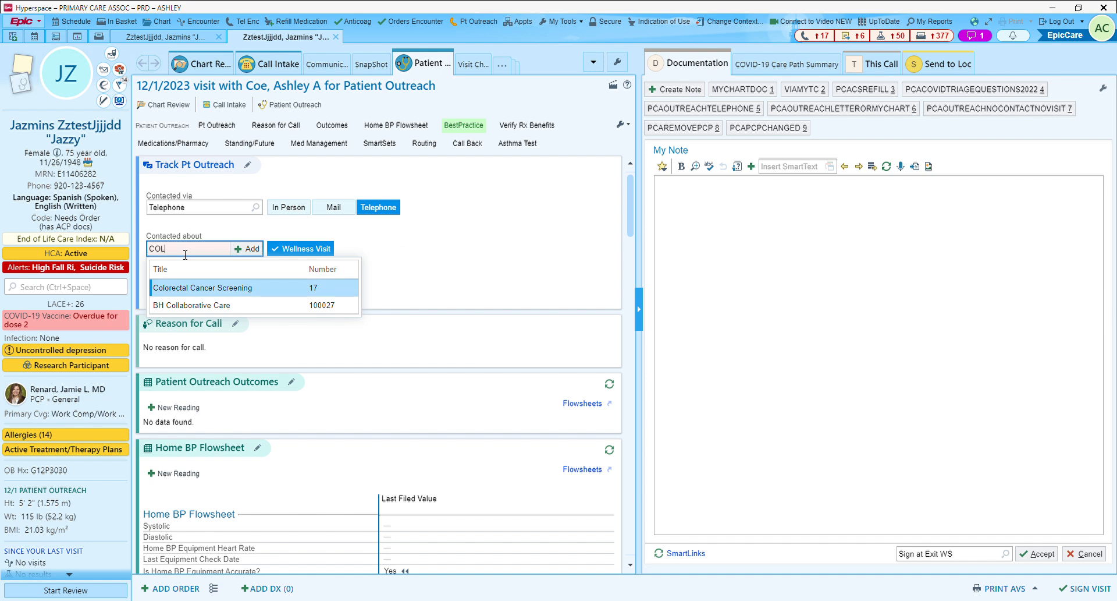
pyautogui.press('Return')
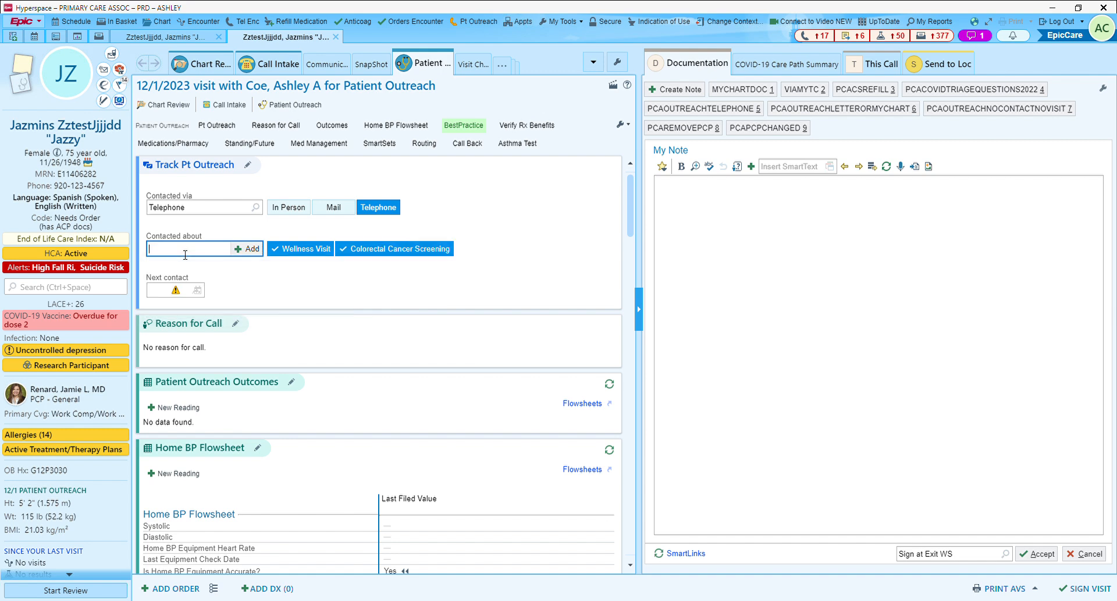
pyautogui.write('PAP')
pyautogui.press('Down')
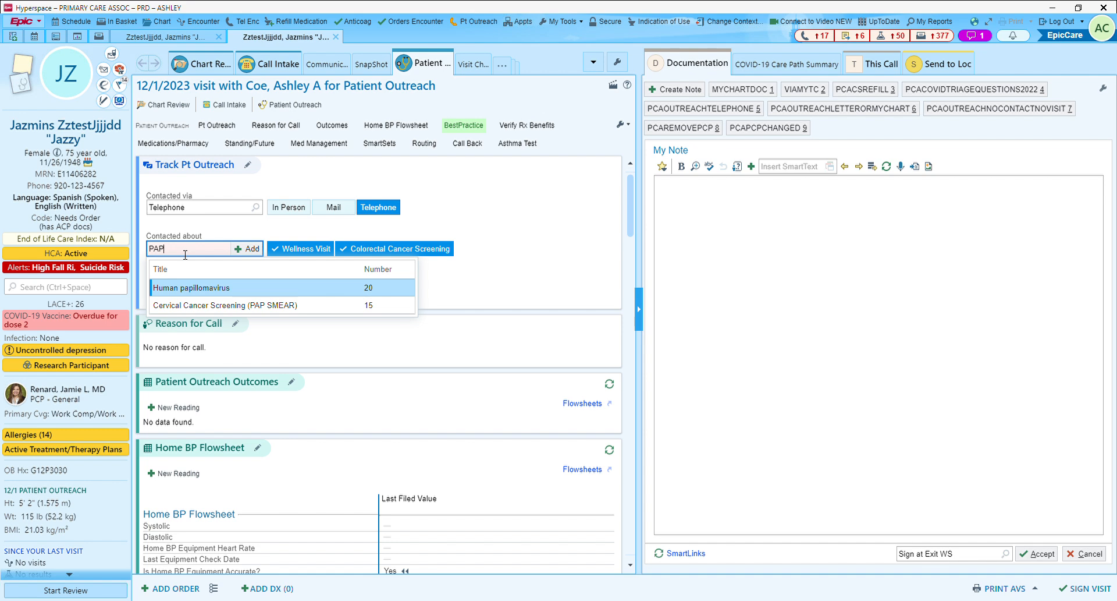
pyautogui.press('Down')
pyautogui.press('Return')
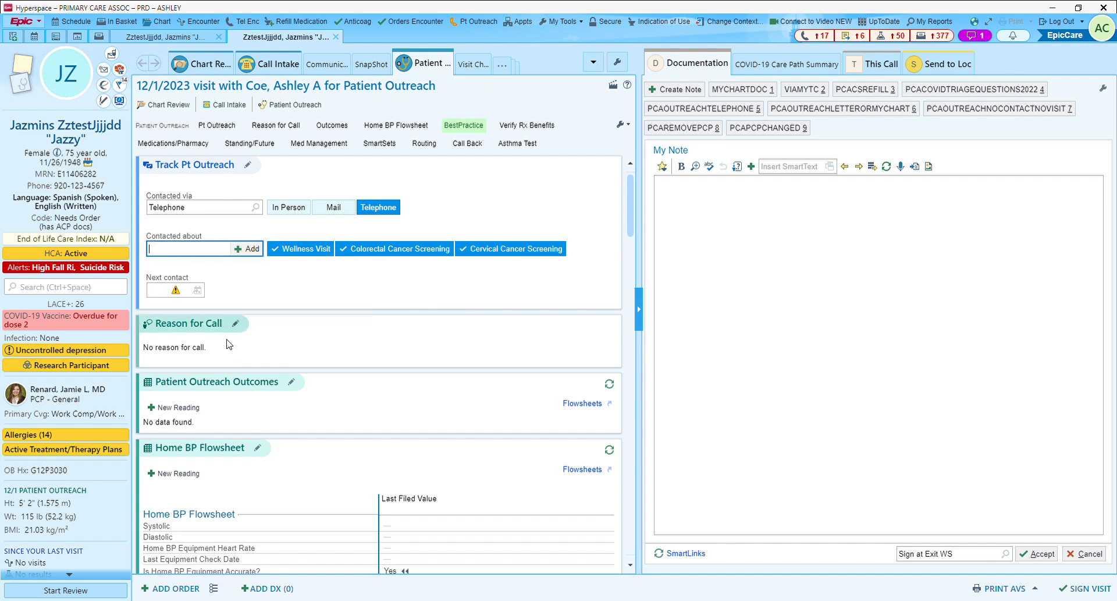
# - Set the reason for call to Care Gaps and record the patient outreach outcome as Left Message
pyautogui.click(216, 326)
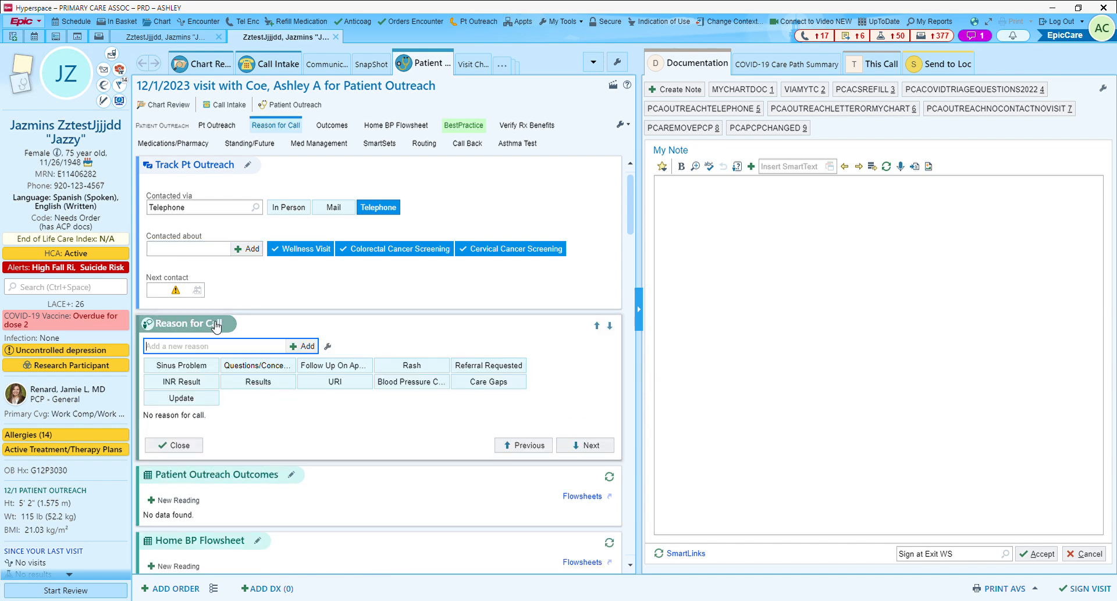
pyautogui.click(494, 380)
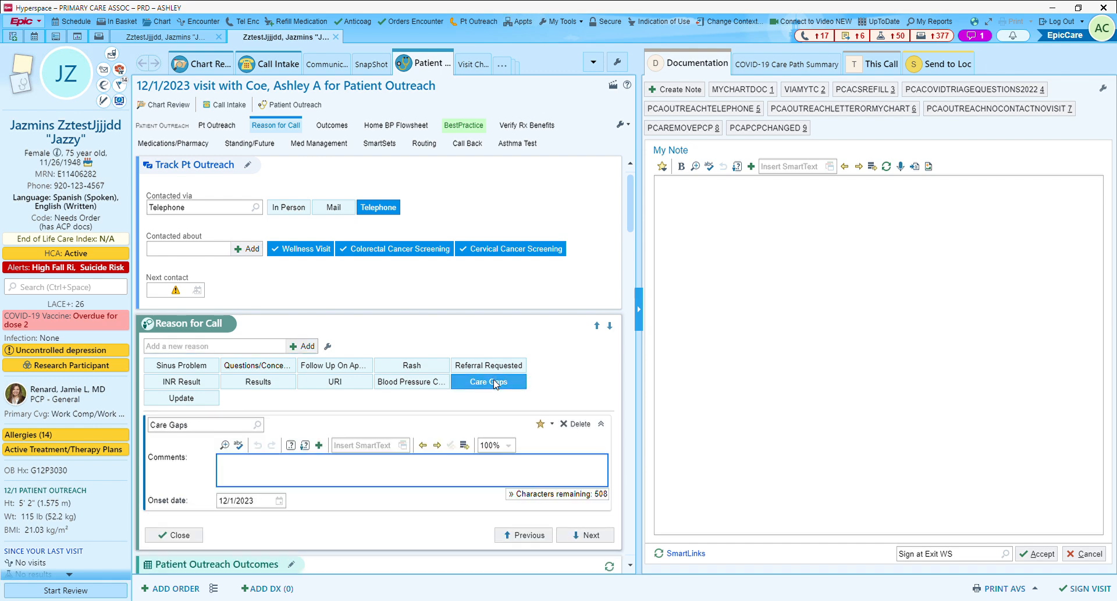
pyautogui.scroll(-1, 493, 381)
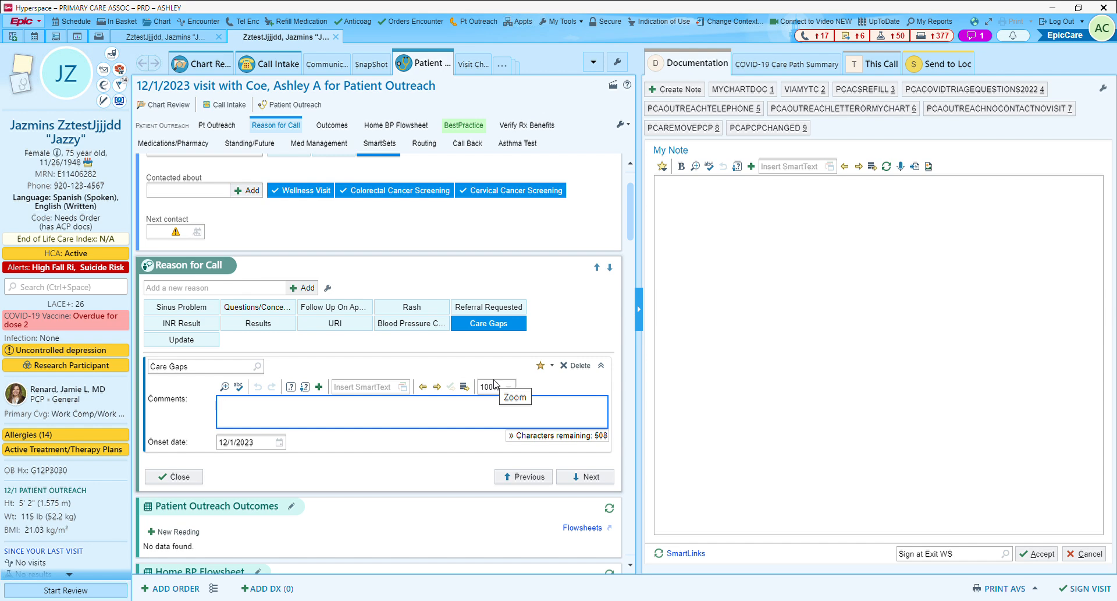
pyautogui.click(268, 520)
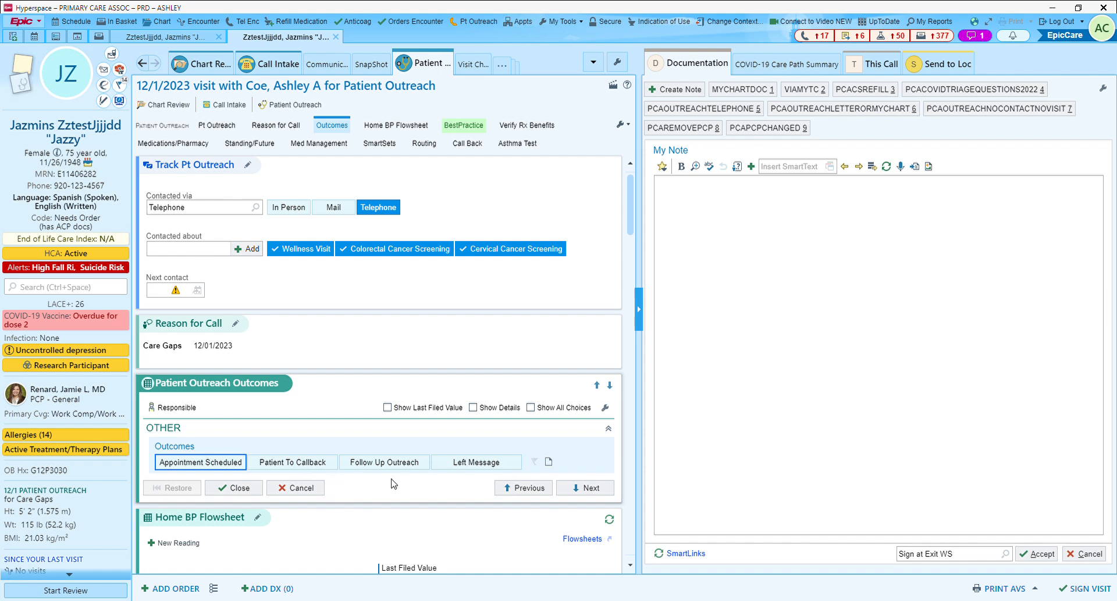
pyautogui.click(468, 467)
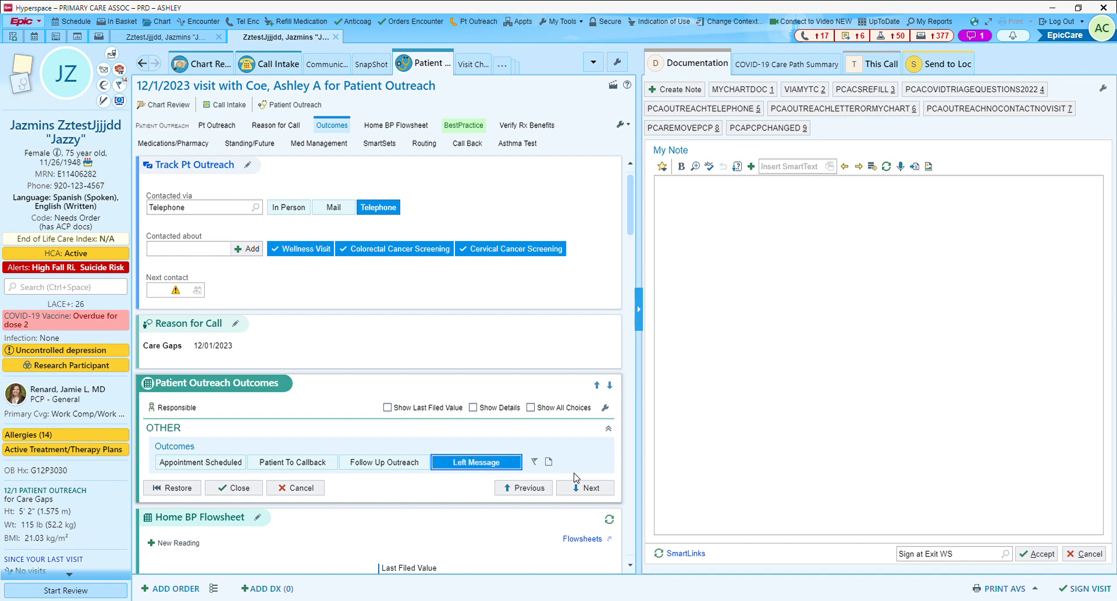
# - Fill the note with the PCAOUTREACHTELEPHONE template and choose the result "Patient not available. Left message to return call."
pyautogui.click(786, 369)
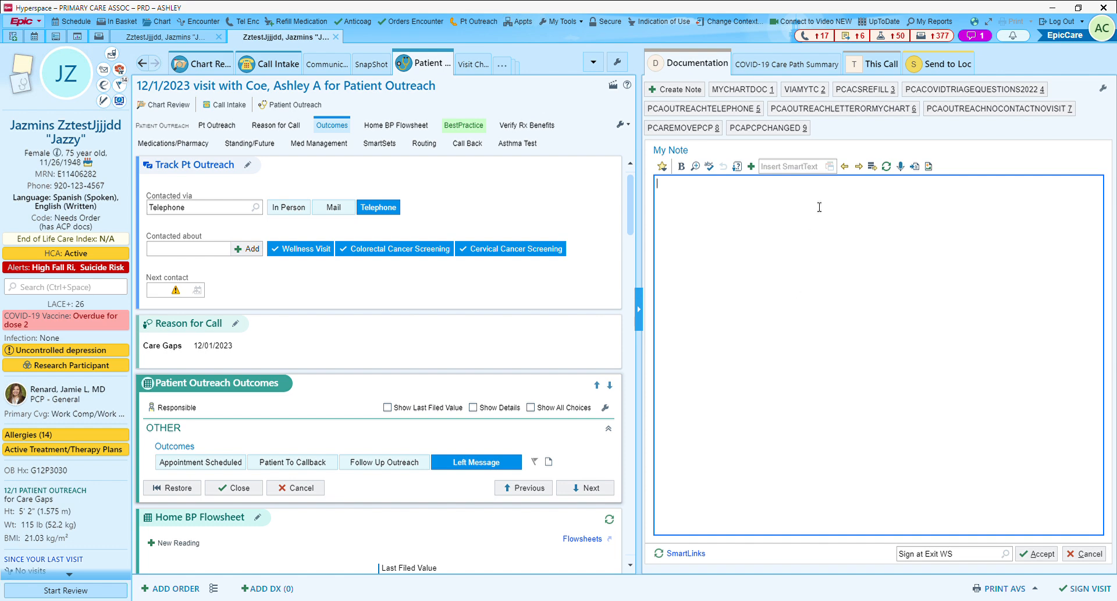
pyautogui.click(746, 112)
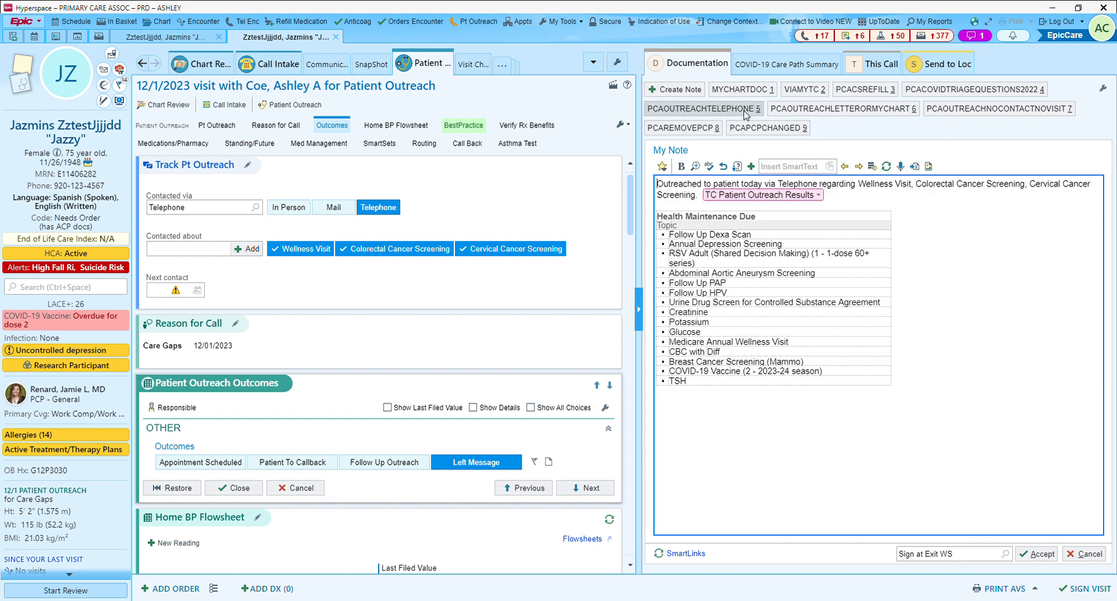
pyautogui.click(769, 198)
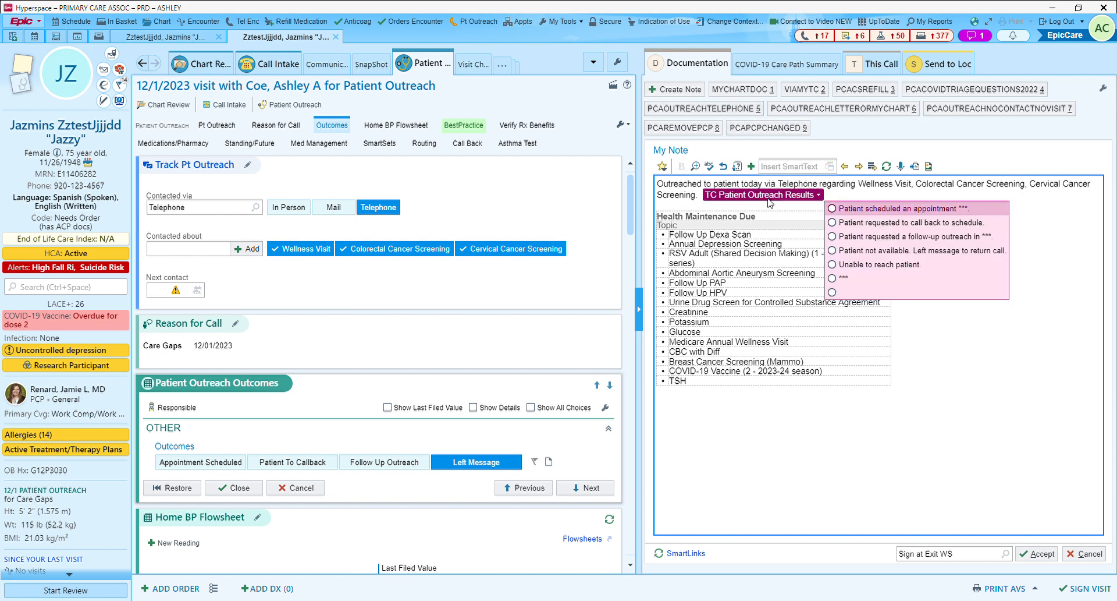
pyautogui.click(909, 257)
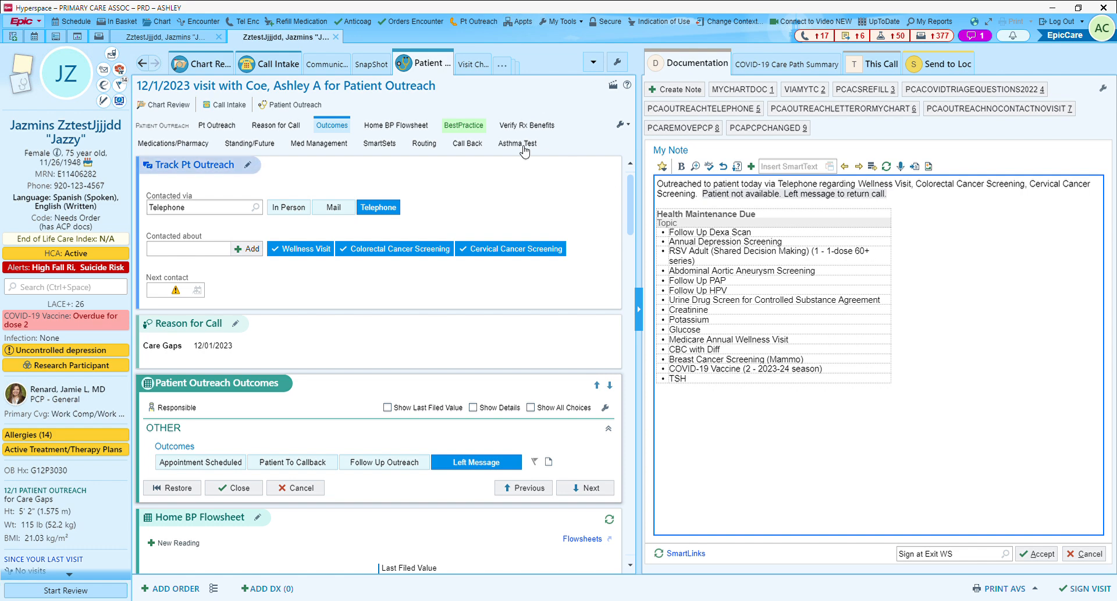
# - Open the Call Back section and set its due date two weeks out (W+2), 12/15/2023
pyautogui.click(471, 145)
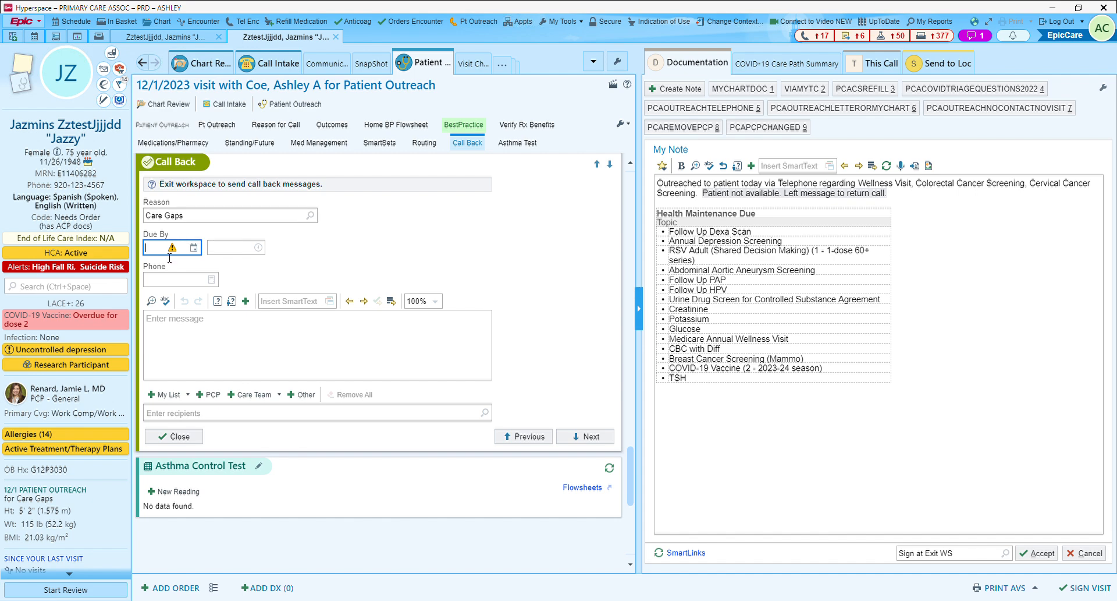
pyautogui.write('W+2')
pyautogui.press('Return')
pyautogui.click(194, 249)
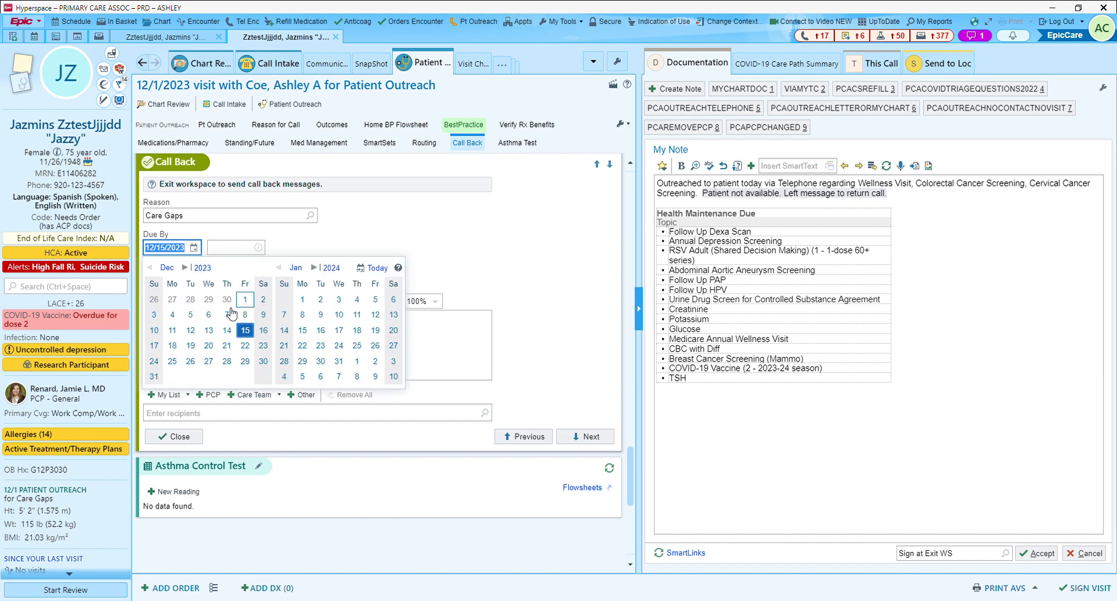
pyautogui.click(491, 256)
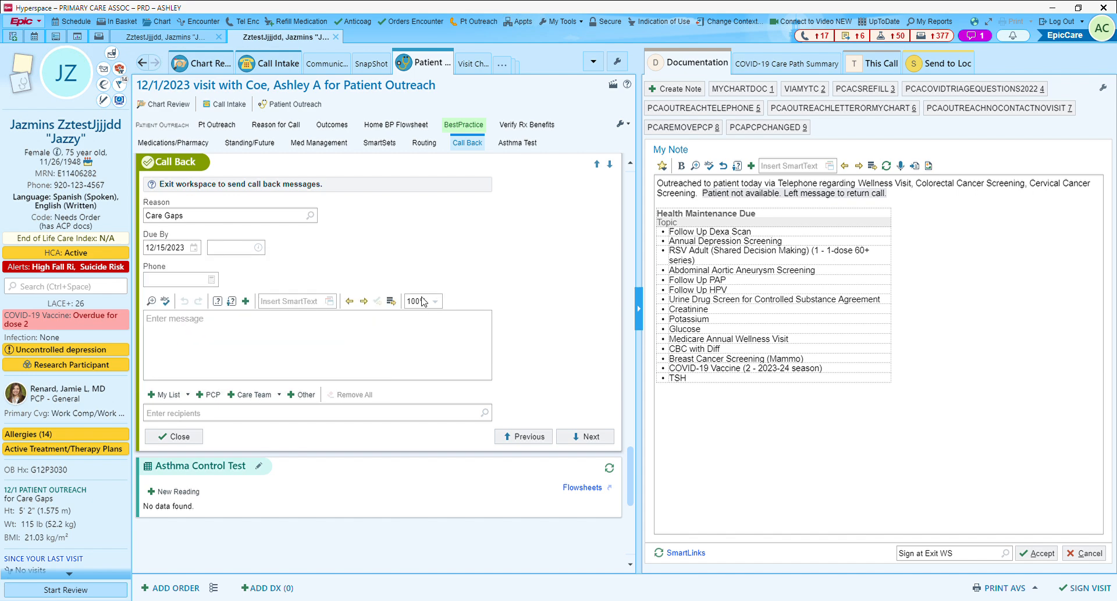
# - Change the call back's due date to today, 12/1/2023
pyautogui.click(175, 249)
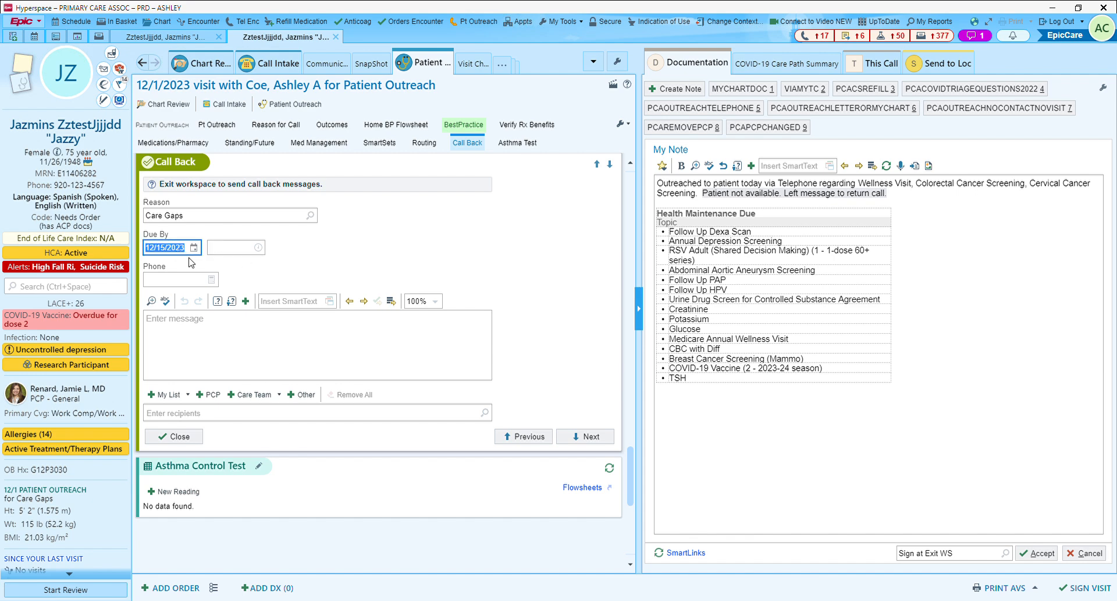
pyautogui.write('t')
pyautogui.press('Return')
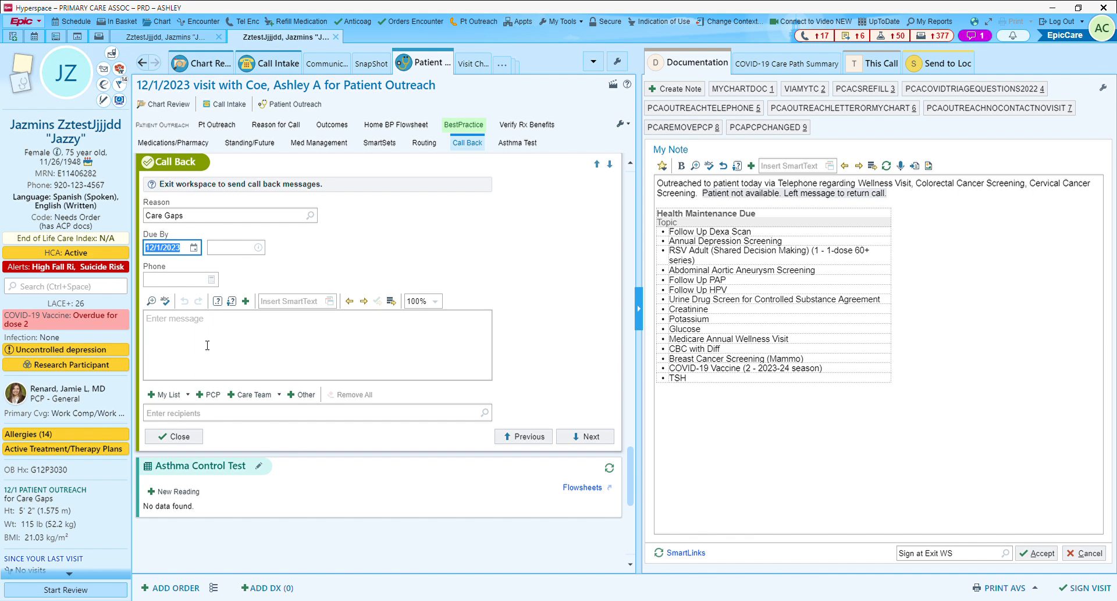
# - Add all recipients from my Call Encounter list to the call back message and sign the visit
pyautogui.click(174, 417)
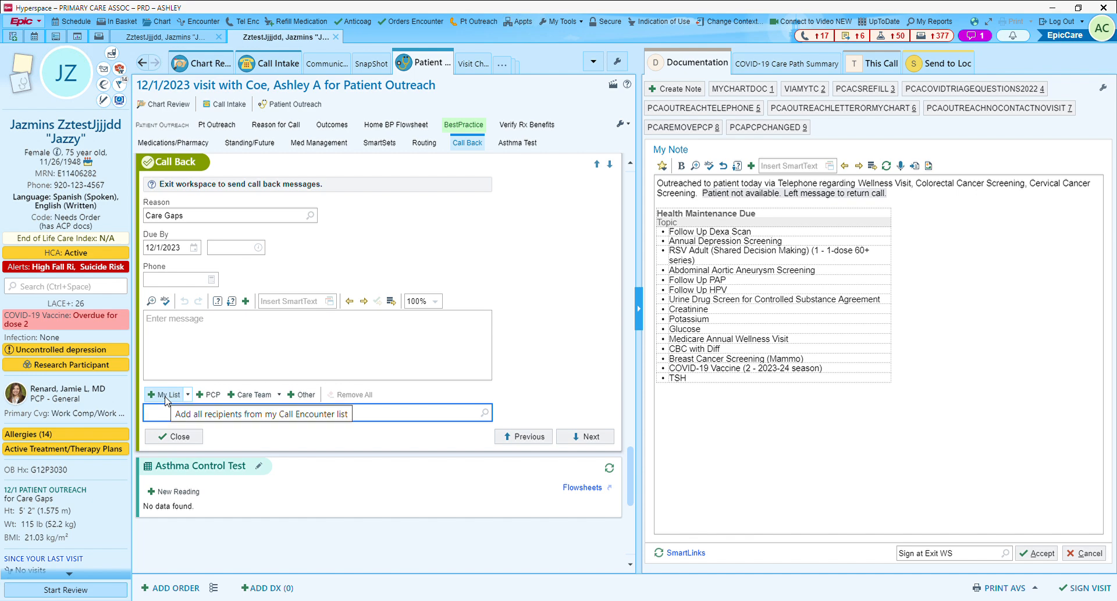
pyautogui.click(167, 396)
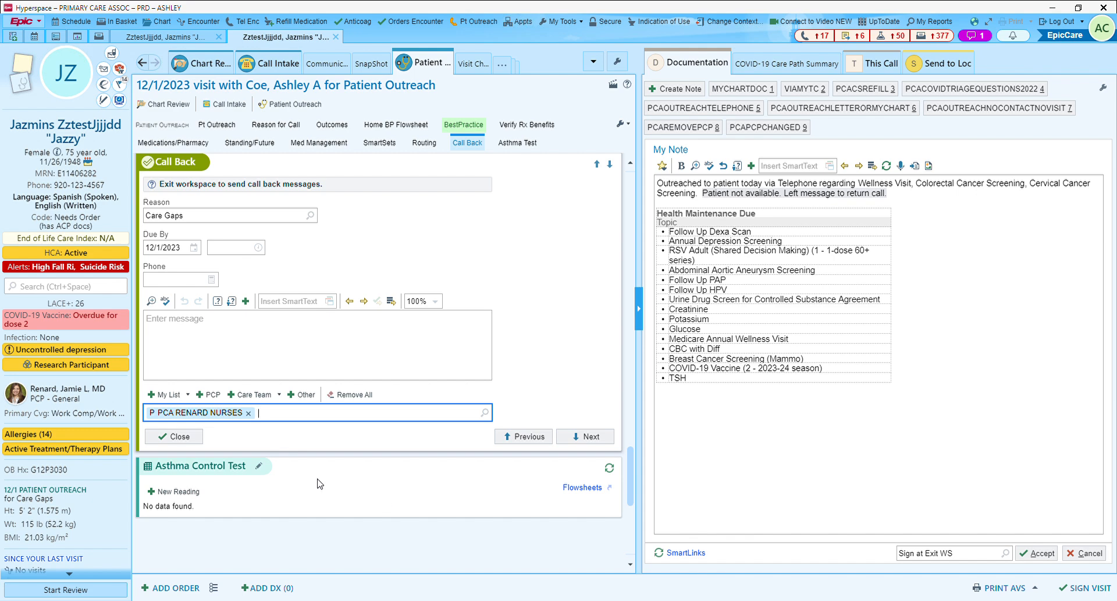
pyautogui.click(1087, 588)
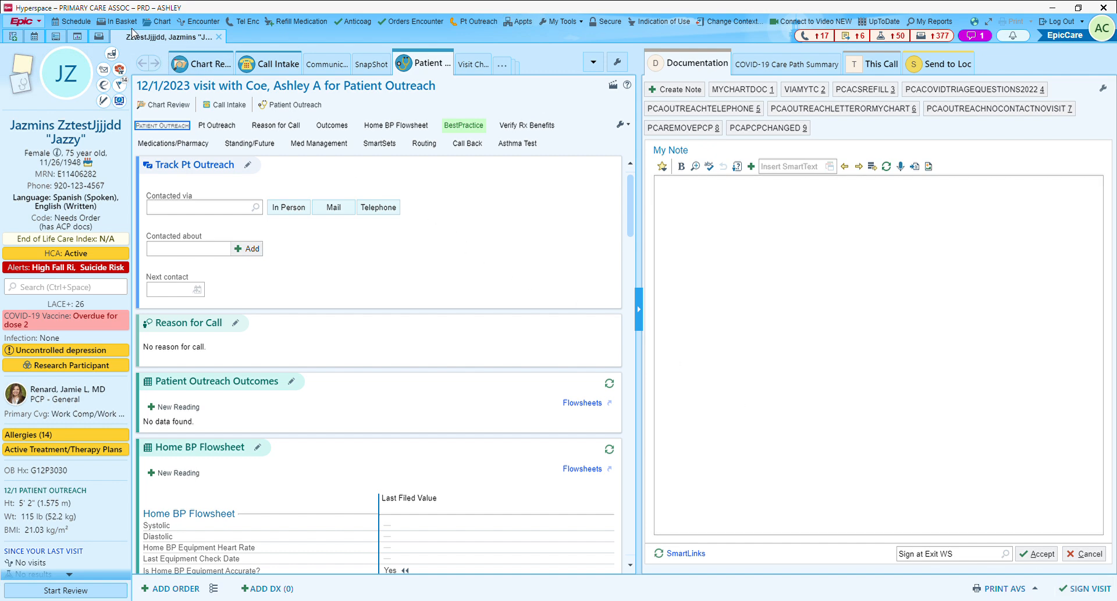
# - Open the Care Gaps call back message in the In Basket and create a new addendum to its signed encounter
pyautogui.click(98, 38)
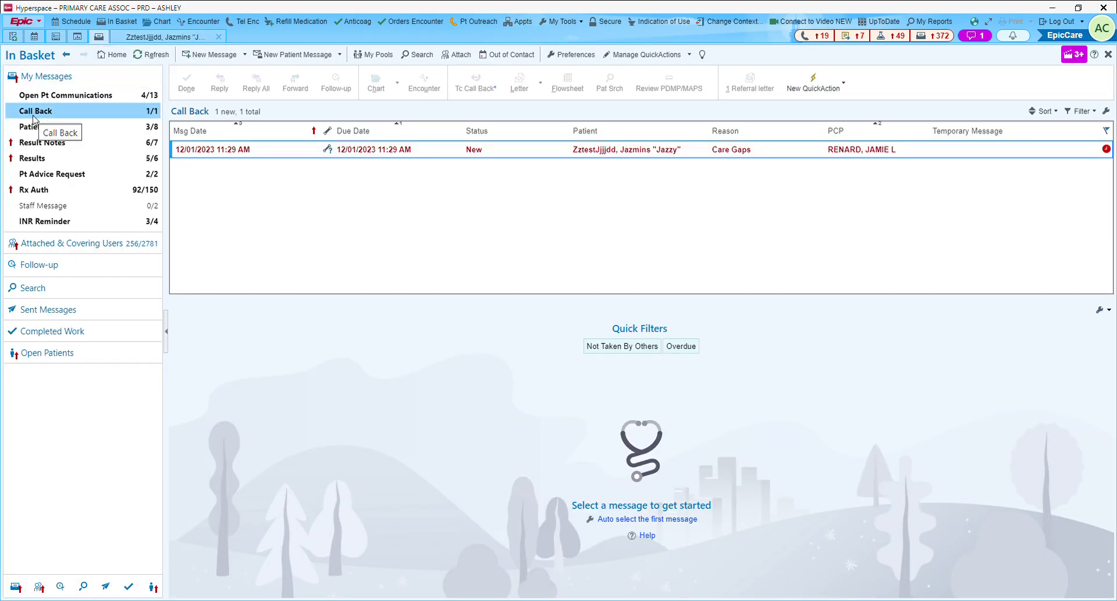
pyautogui.click(251, 152)
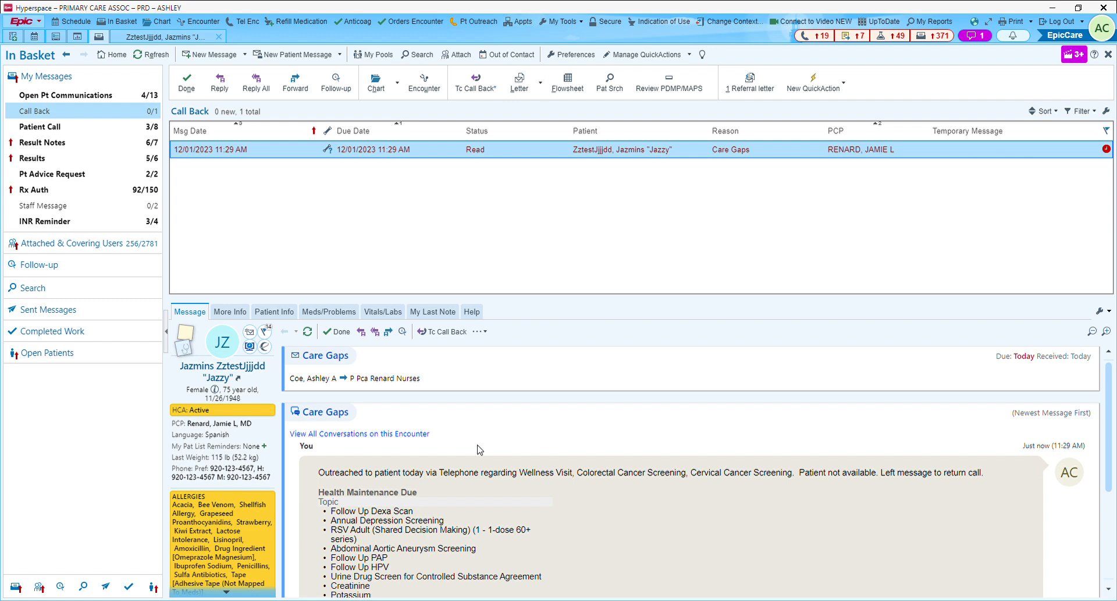
pyautogui.doubleClick(471, 151)
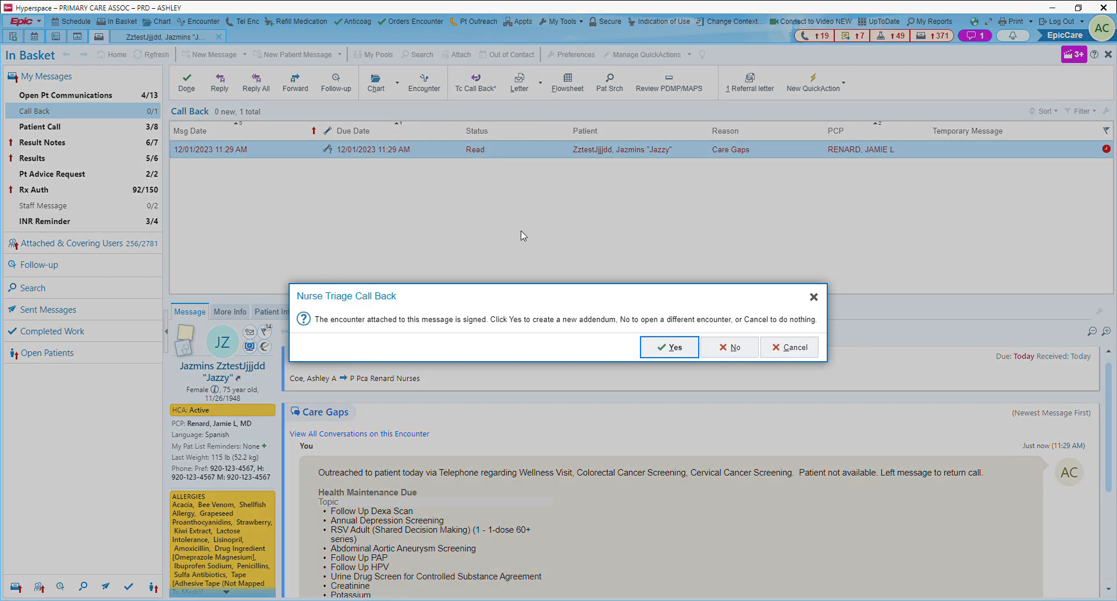
pyautogui.click(673, 346)
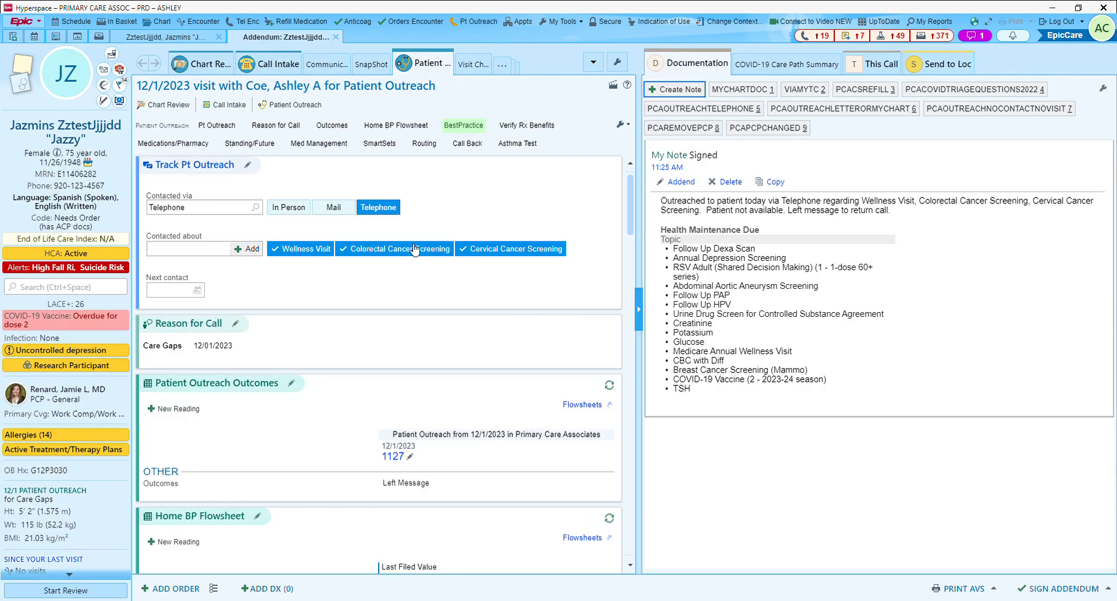
# - Change the addendum's contact method to Mail and create a note from the PCAOUTREACHLETTERORMYCHART template
pyautogui.click(336, 210)
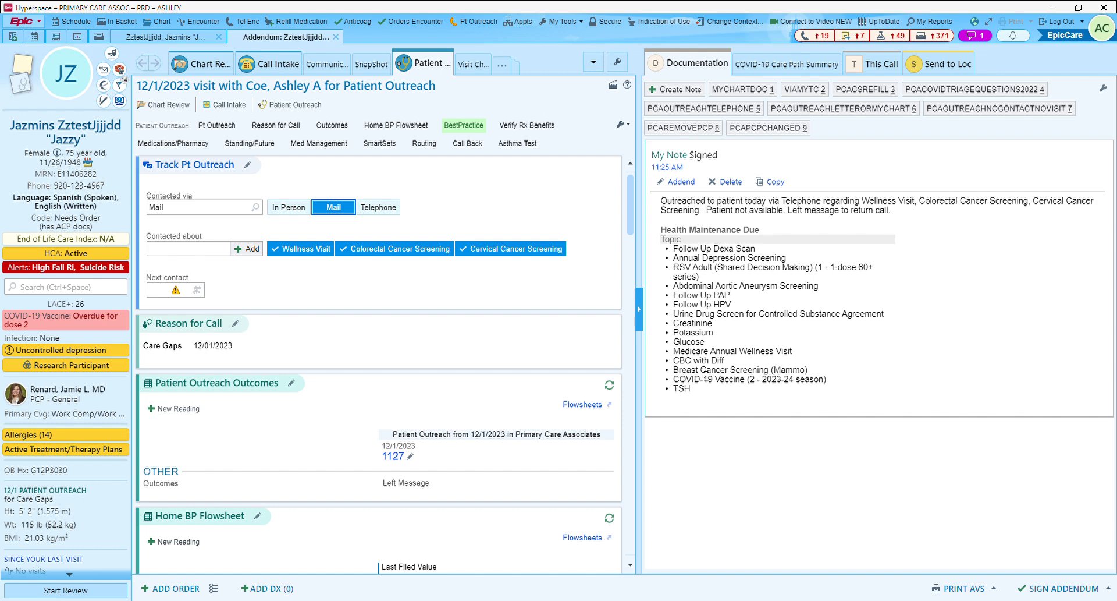
pyautogui.click(890, 114)
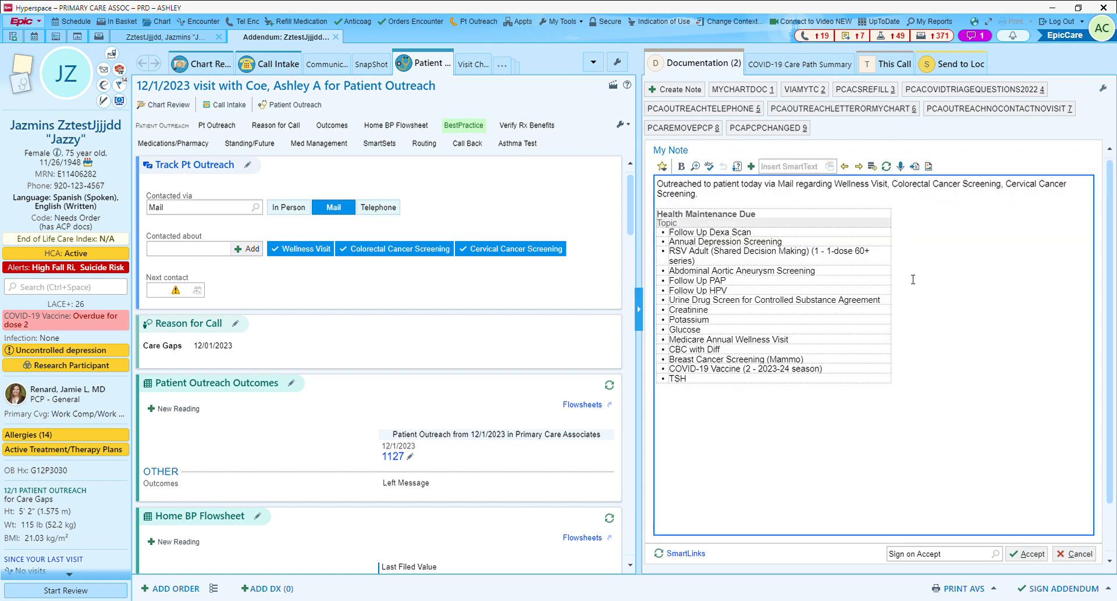
# - Start a letter from the HM communication template and add the patient as its mail recipient
pyautogui.click(335, 73)
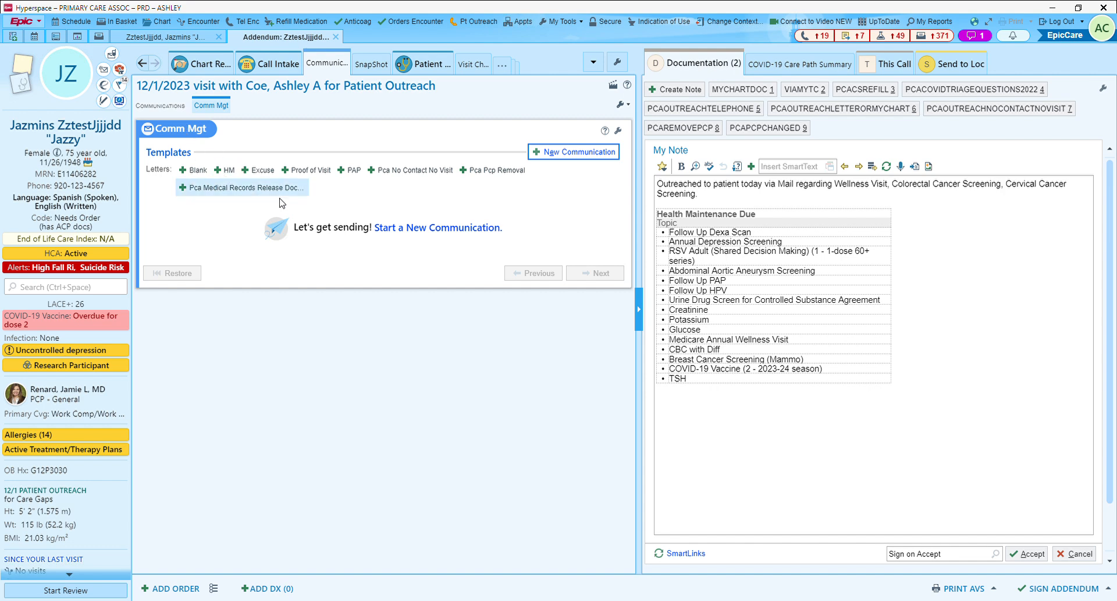
pyautogui.click(224, 175)
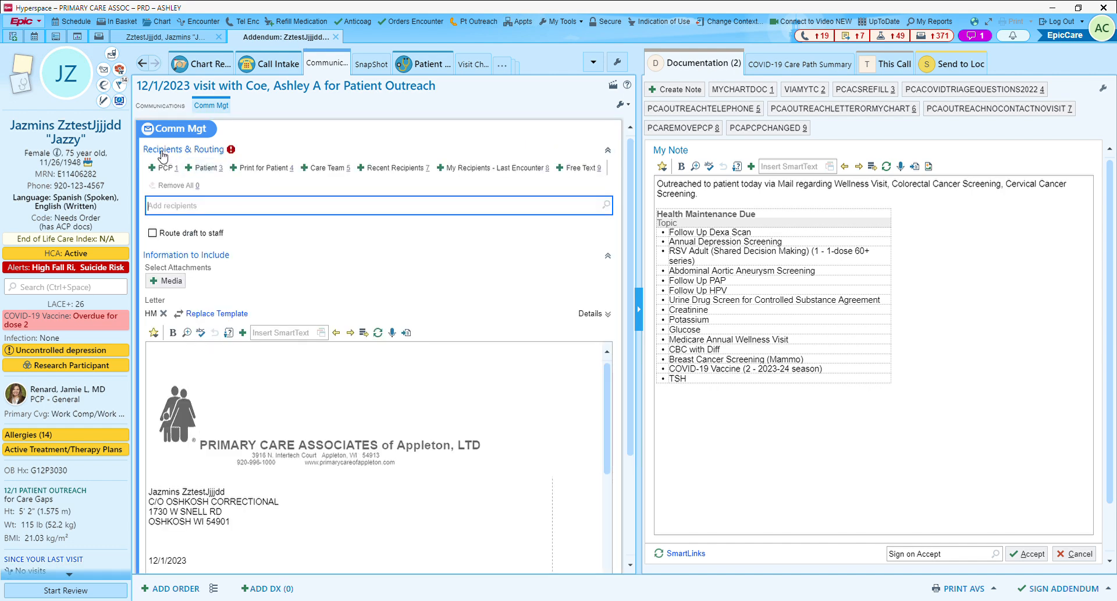
pyautogui.click(203, 171)
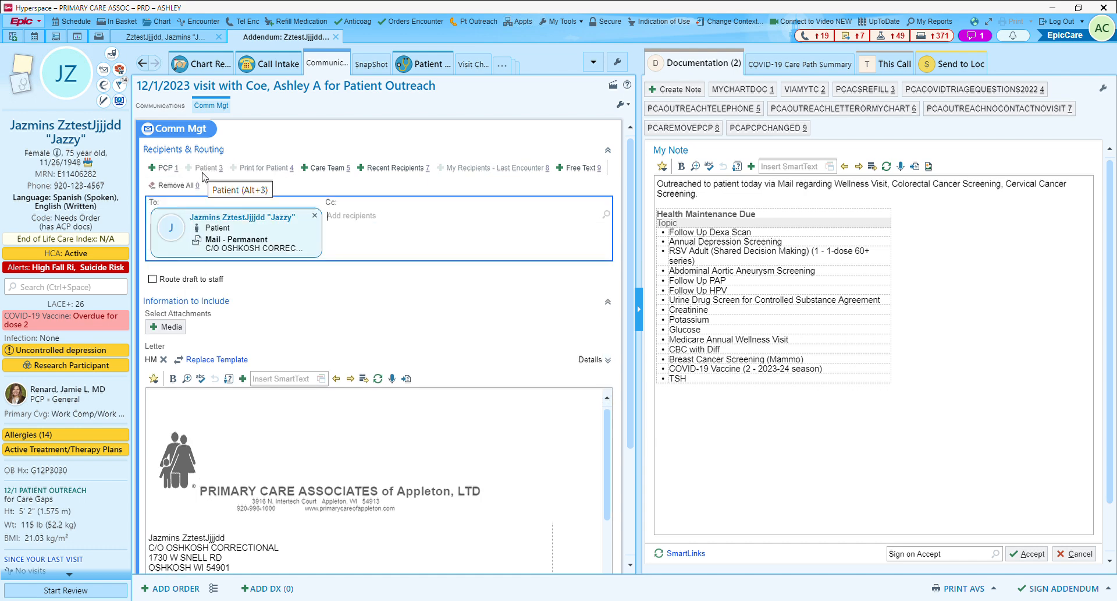
pyautogui.moveTo(235, 230)
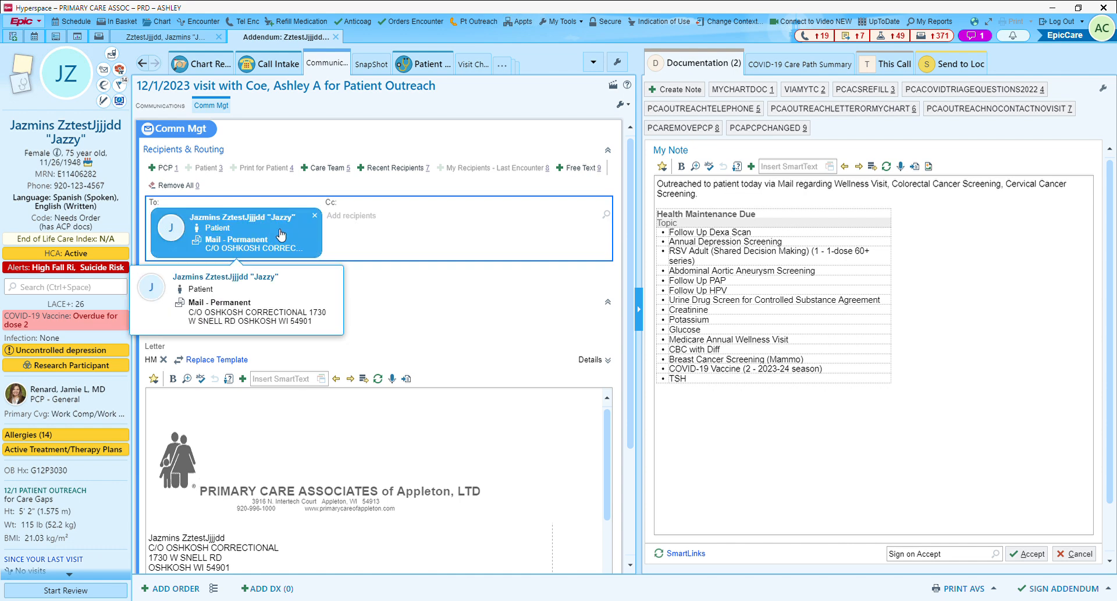
# - Fill the letter's preventive HM placeholder with Physical Examination Appointment
pyautogui.click(285, 426)
pyautogui.scroll(-3, 284, 427)
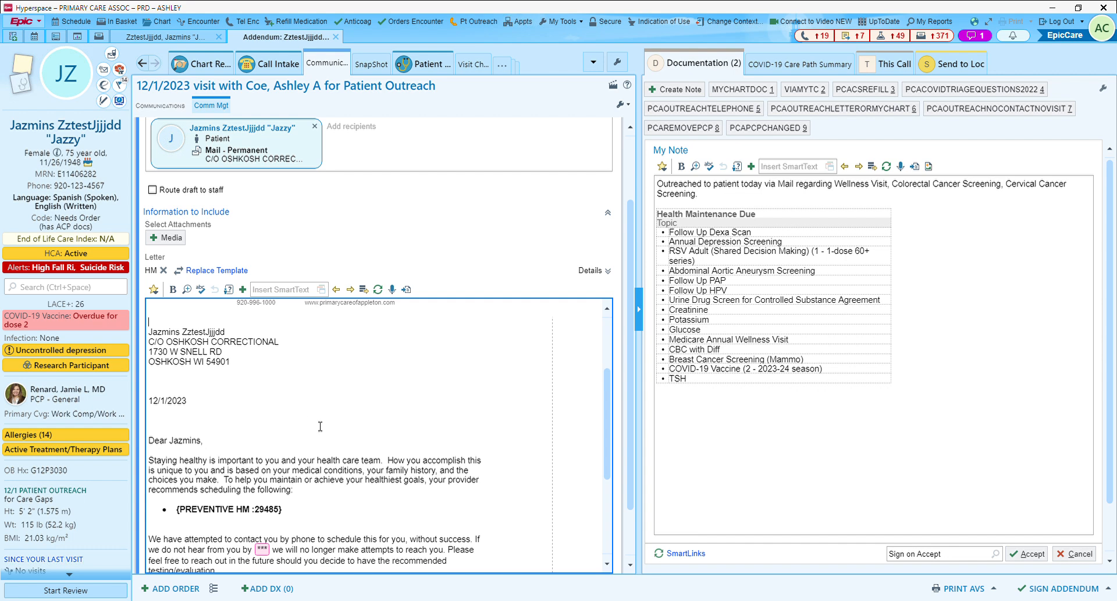
pyautogui.press('F2')
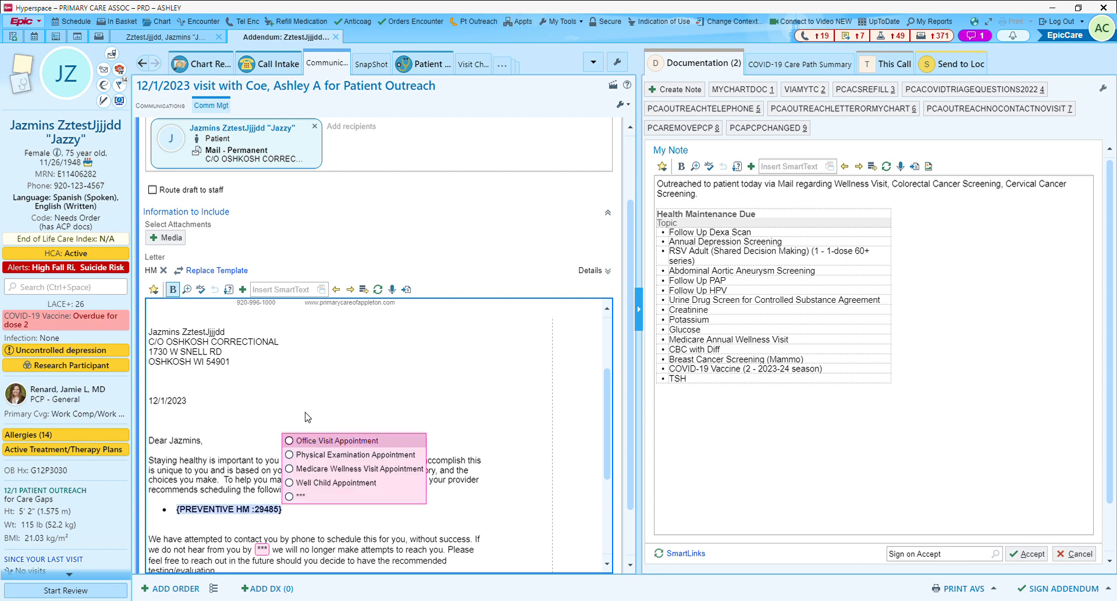
pyautogui.click(342, 455)
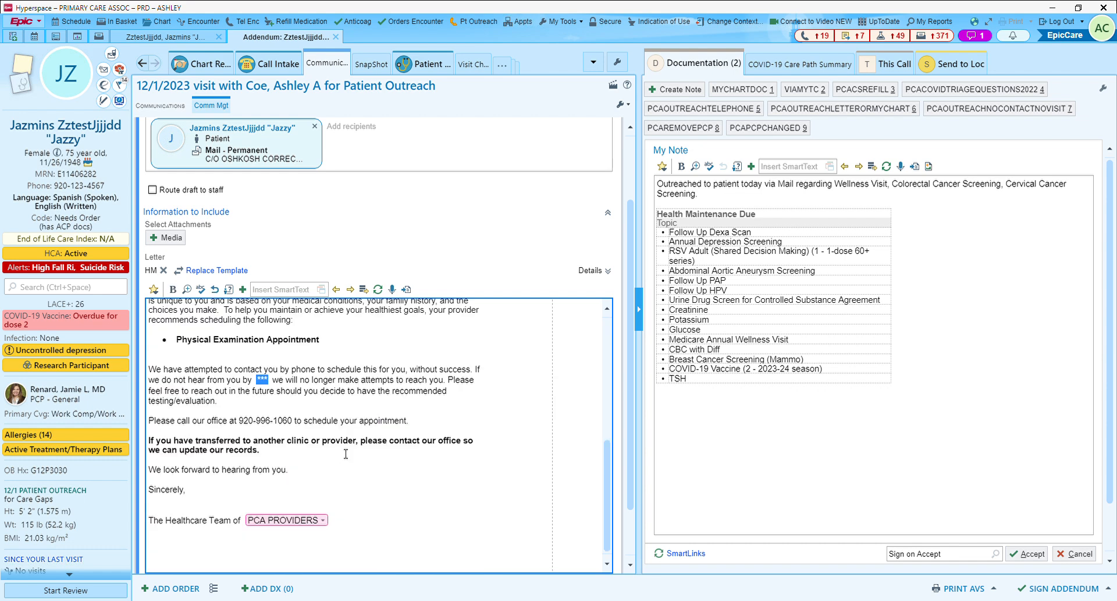
# - Enter 12/15/23 as the letter's response deadline and choose the patient's primary care provider for the closing
pyautogui.click(220, 383)
pyautogui.press('F2')
pyautogui.write('12/15/2')
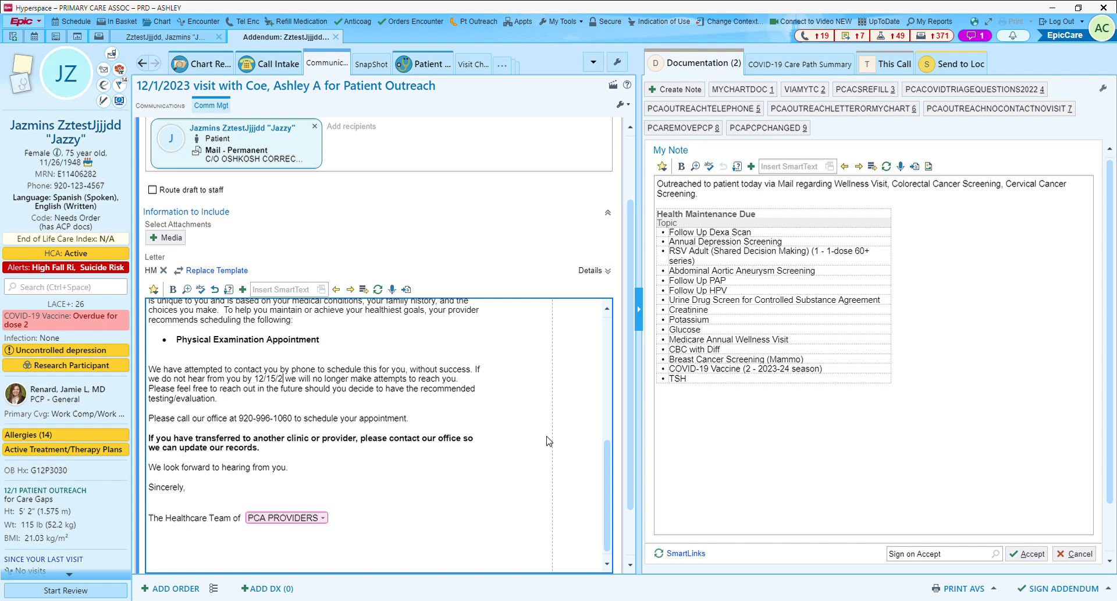
pyautogui.write('3')
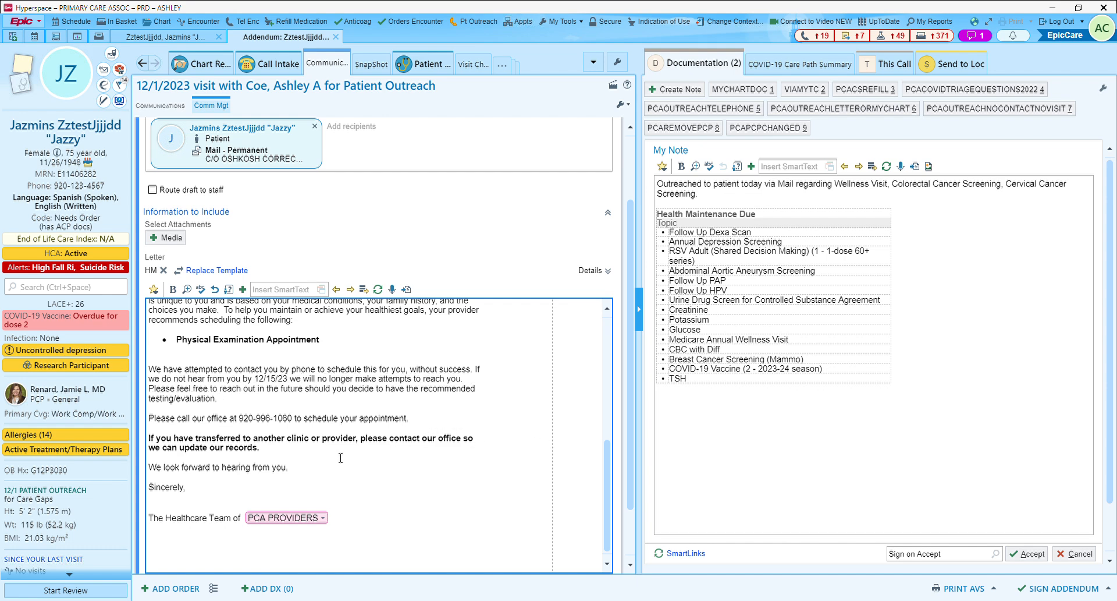
pyautogui.press('F2')
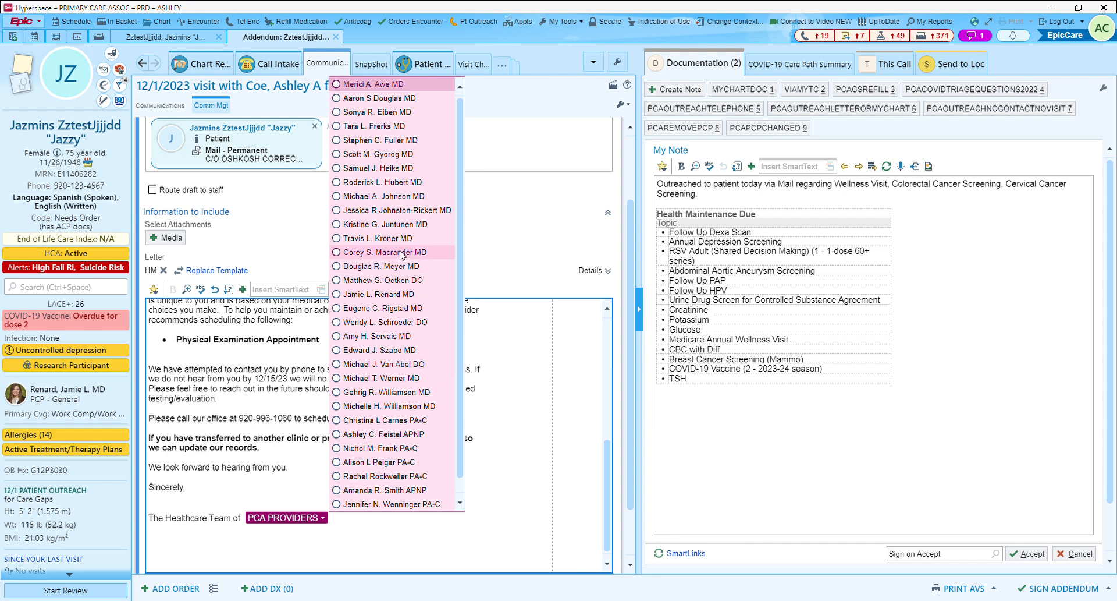
pyautogui.click(400, 295)
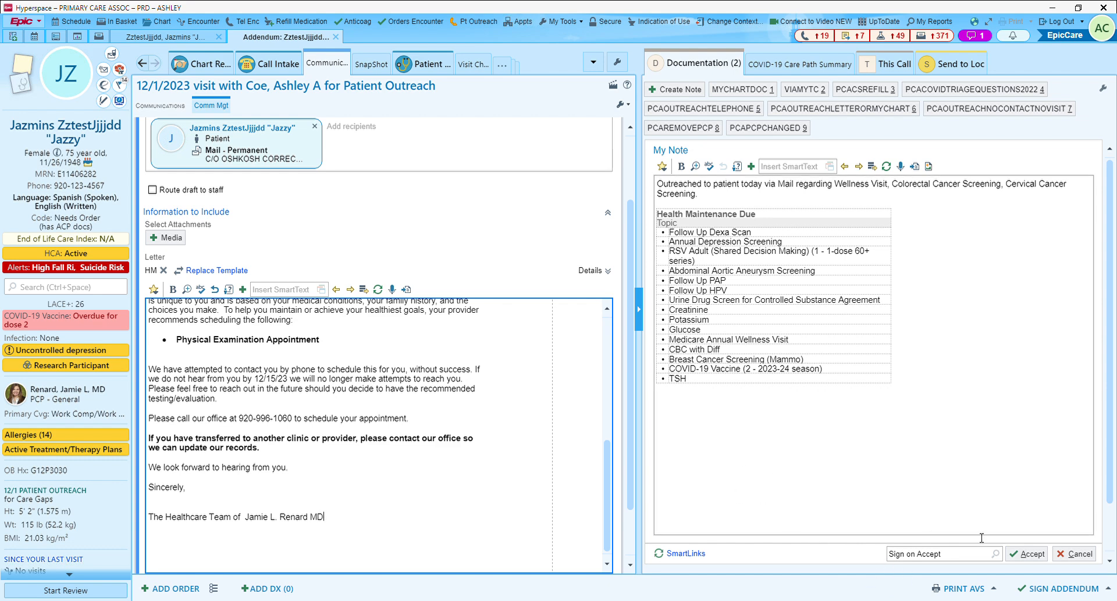
# - Sign the addendum, print the letter, and mark the Care Gaps call back message as done
pyautogui.click(1056, 587)
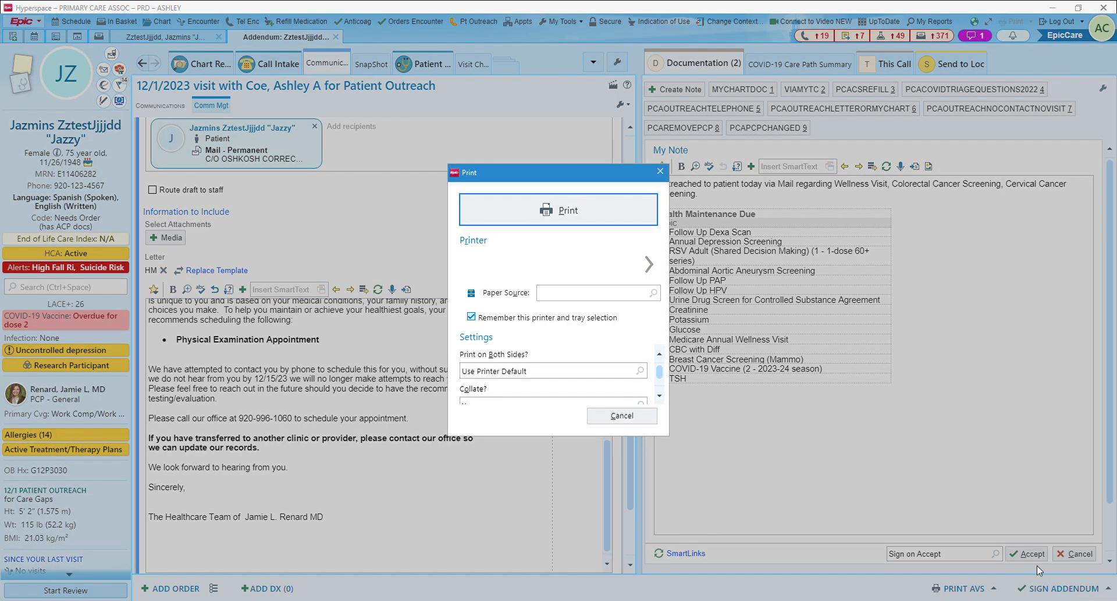
pyautogui.click(599, 198)
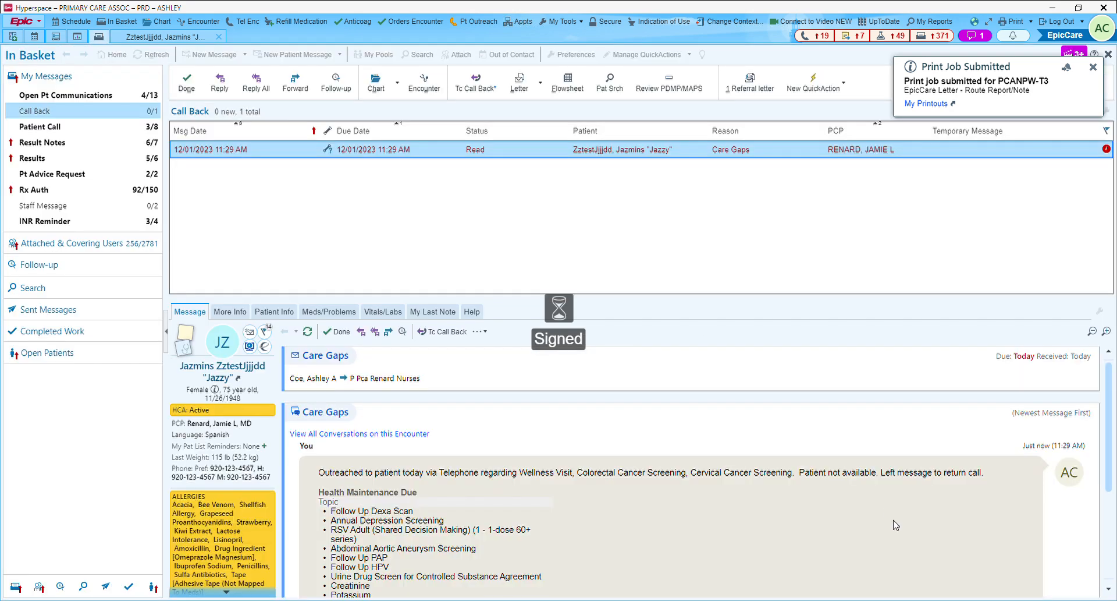
pyautogui.click(187, 83)
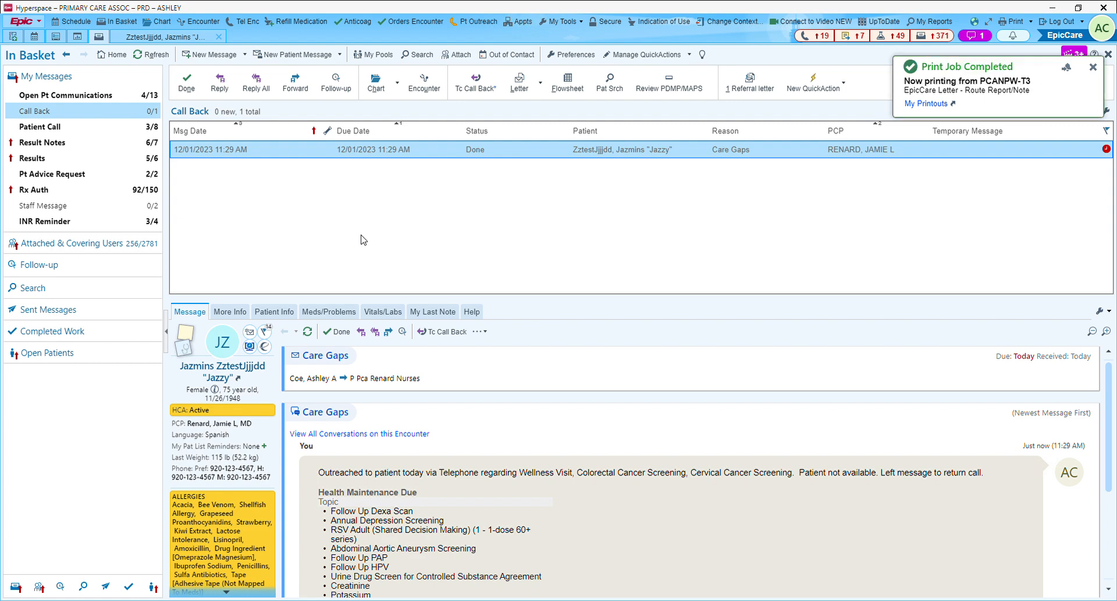
# - In the open Patient Outreach encounter, record Telephone contact about PCP Update and set the reason for call to Update
pyautogui.click(173, 37)
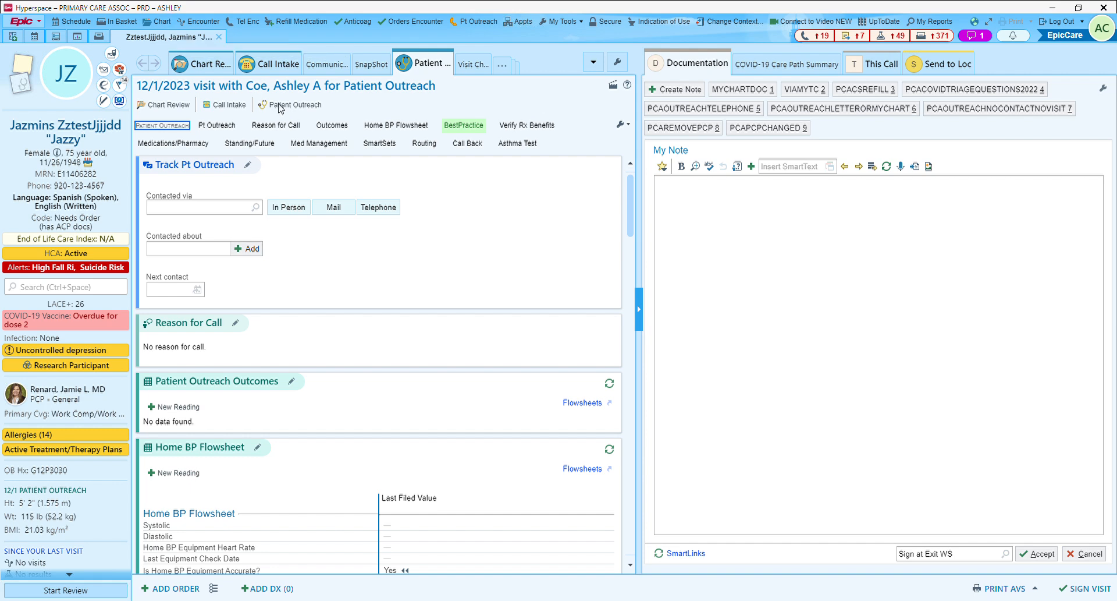
pyautogui.click(387, 212)
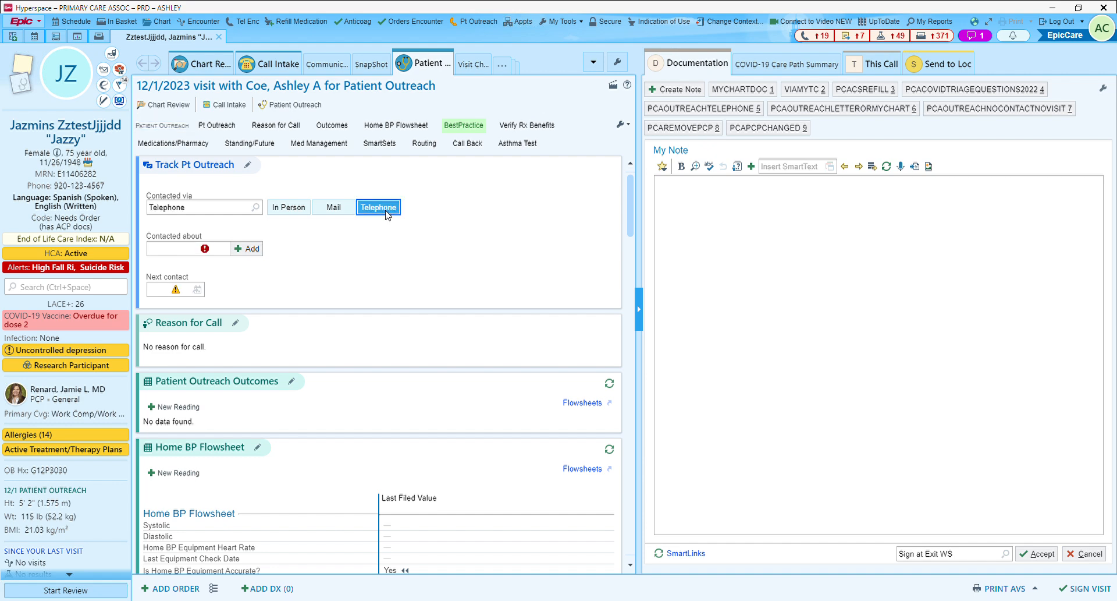
pyautogui.click(190, 252)
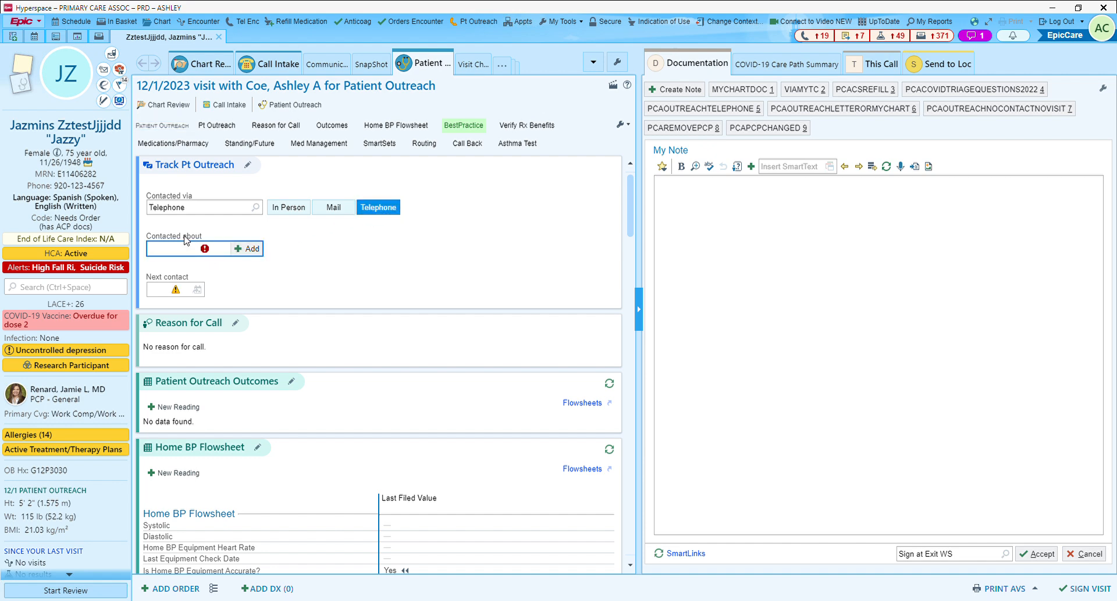
pyautogui.write('PCP')
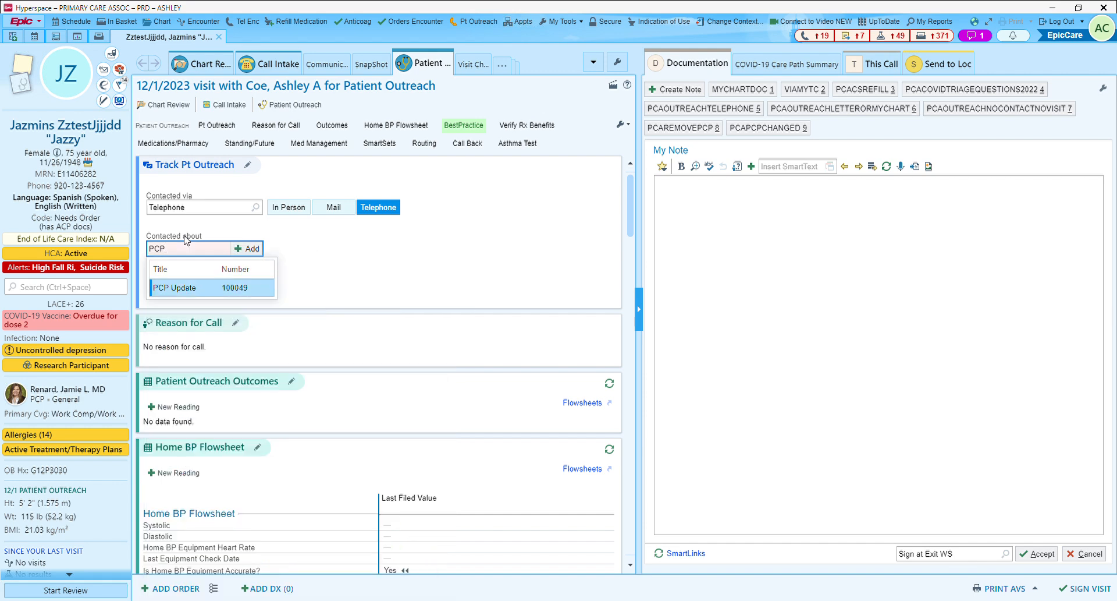
pyautogui.click(175, 288)
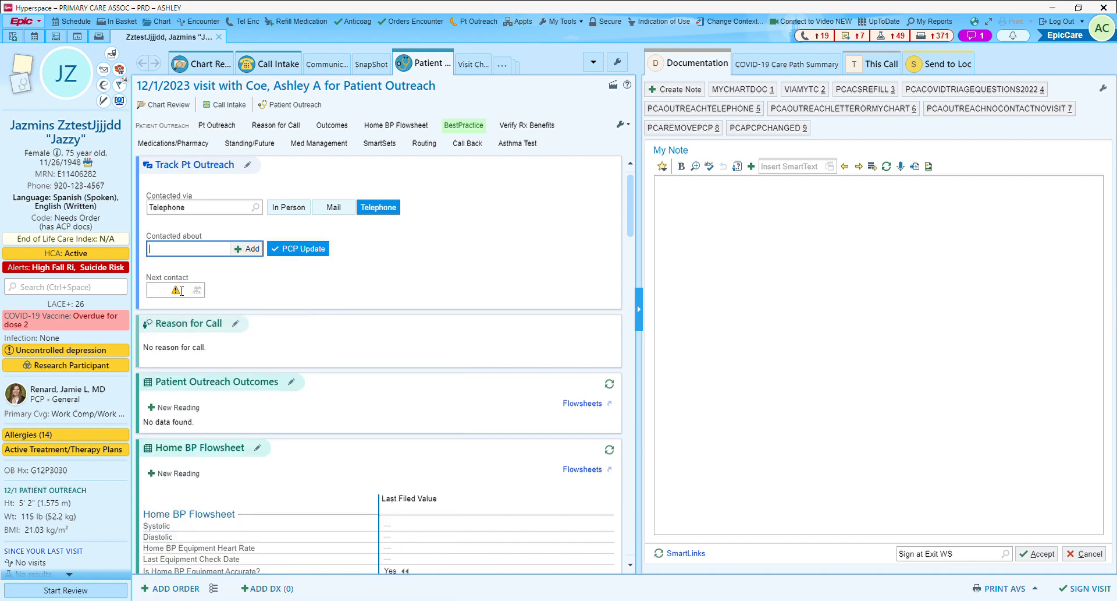
pyautogui.click(206, 322)
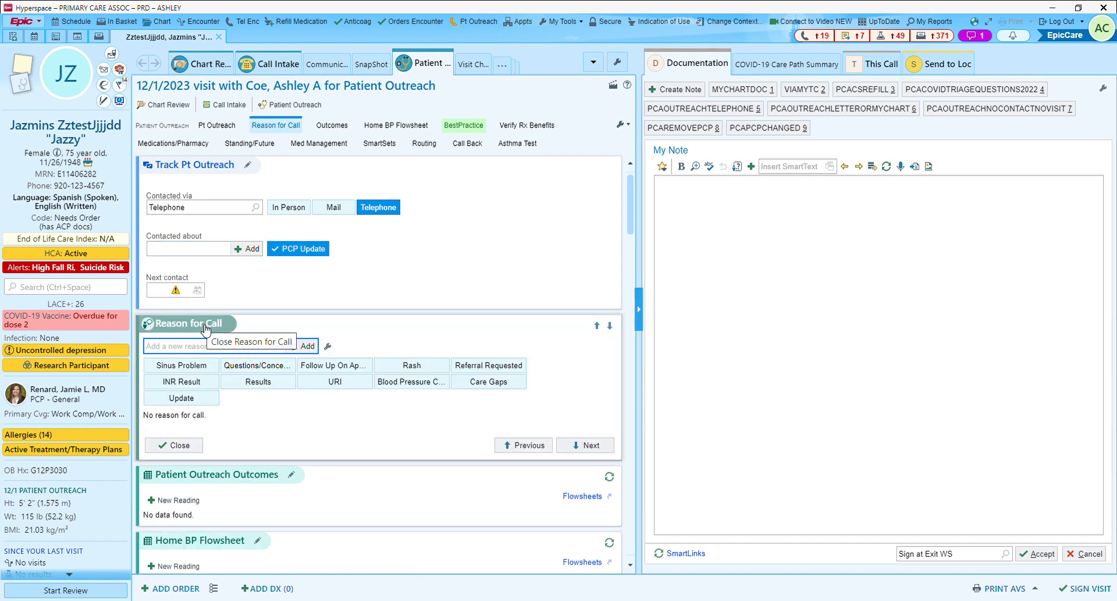
pyautogui.click(185, 402)
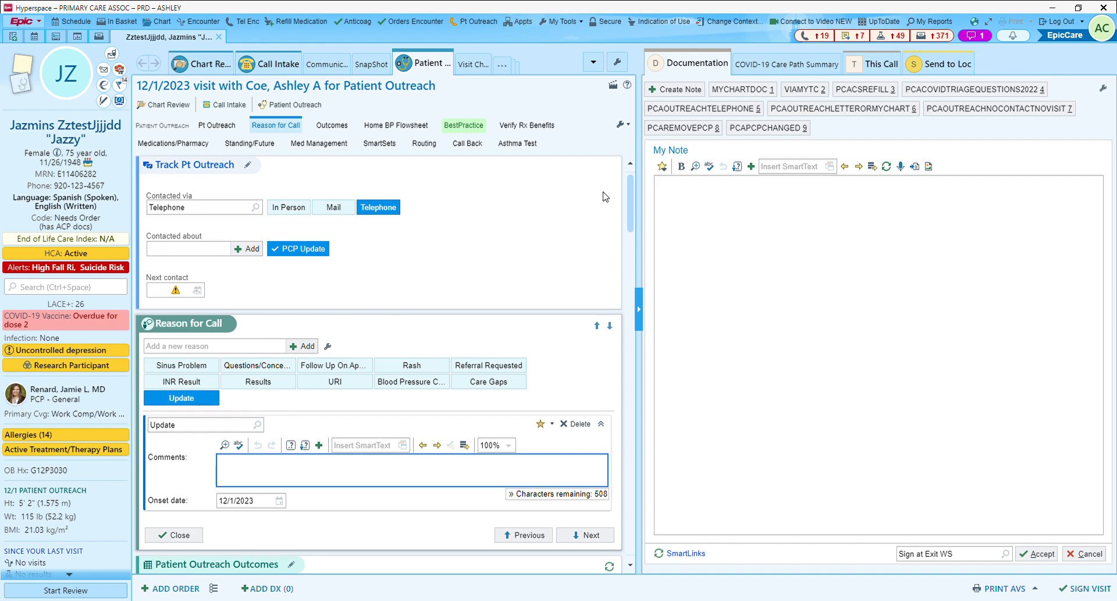
# - Create a note from the PCAOUTREACHTELEPHONE template with the result "Patient not available. Left message to return call."
pyautogui.click(689, 112)
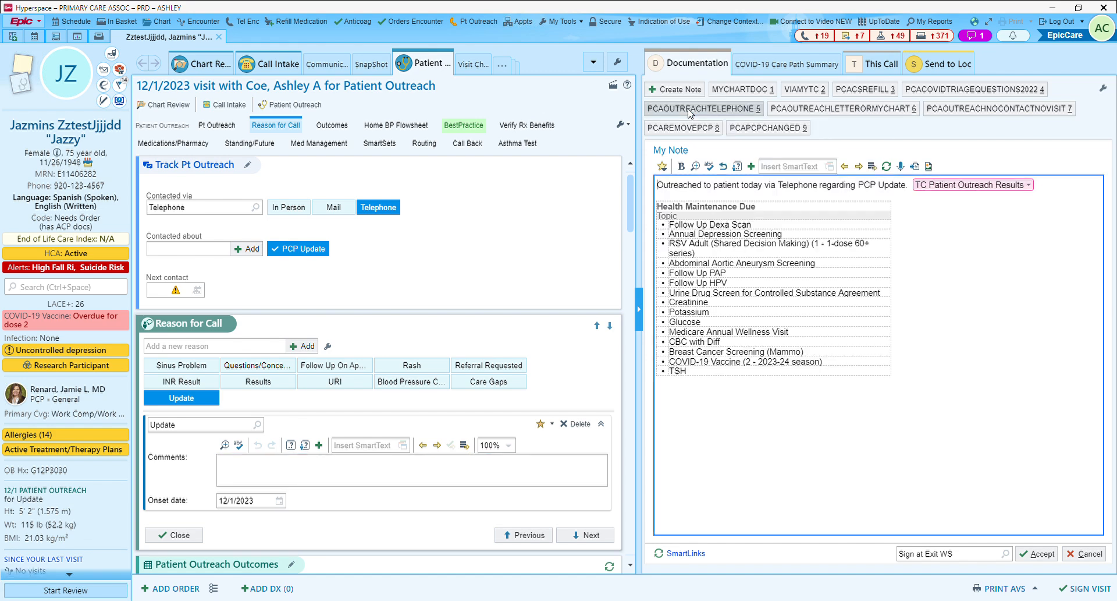
pyautogui.click(961, 185)
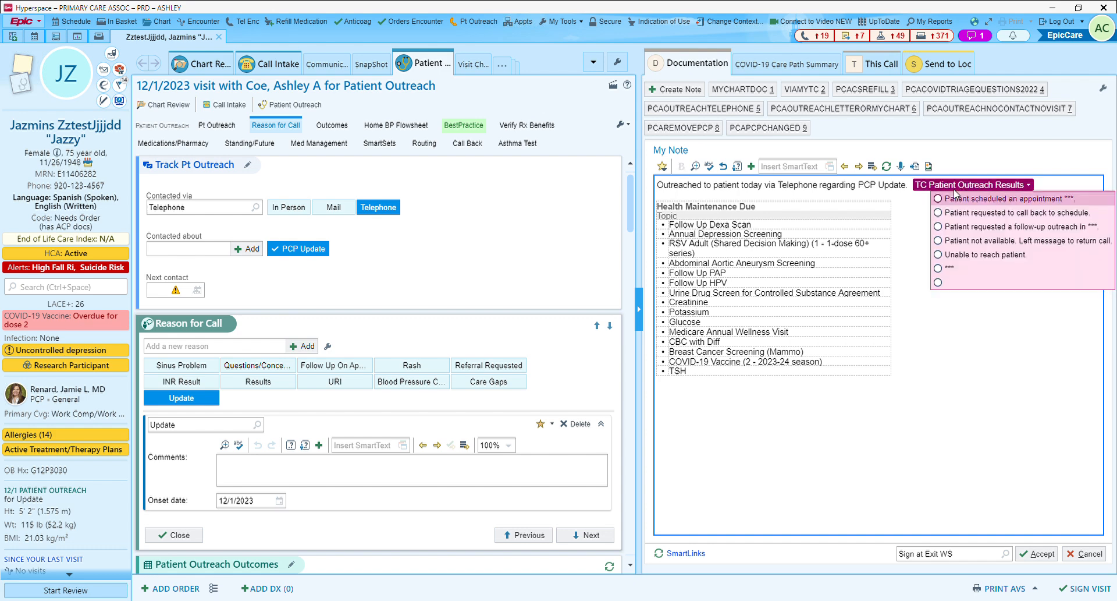
pyautogui.click(981, 243)
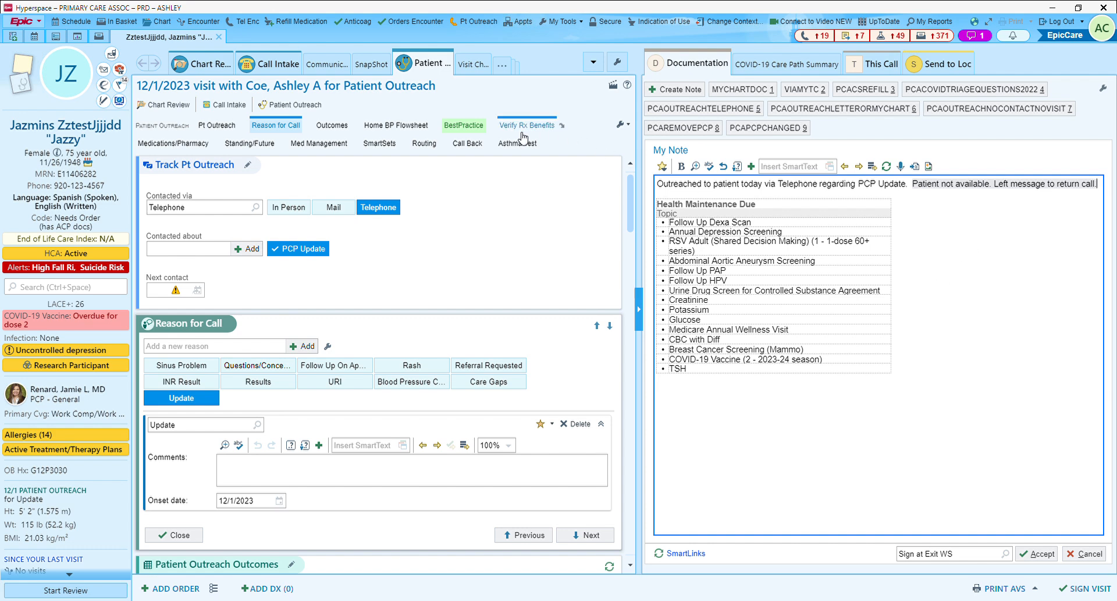
# - Set up a call back due in two weeks, 12/15/2023, and add the recipients from My List
pyautogui.click(472, 143)
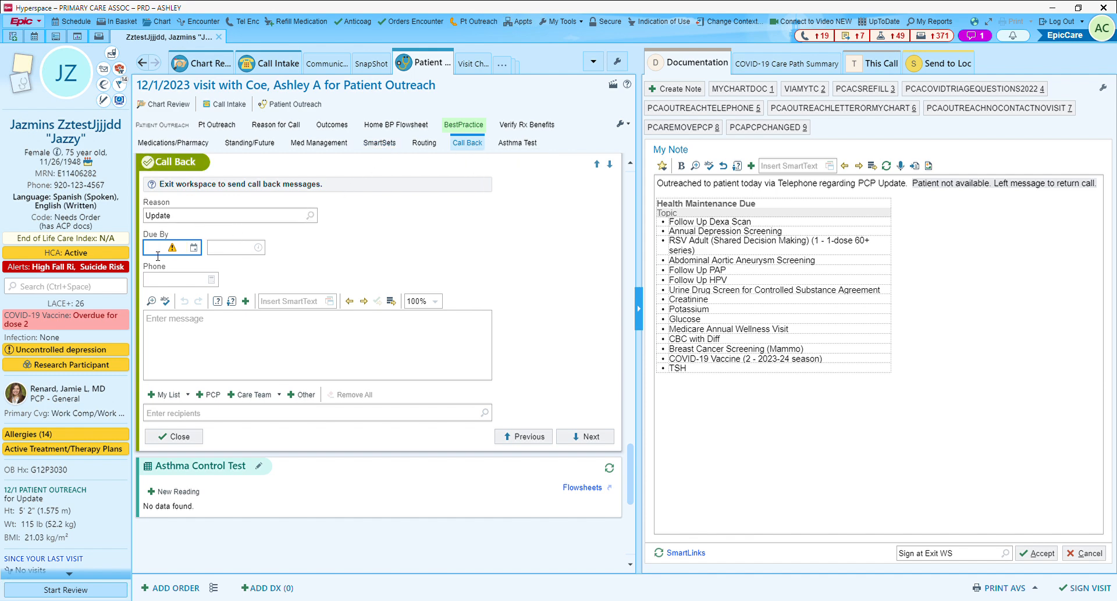
pyautogui.write('W+2')
pyautogui.press('Return')
pyautogui.click(165, 415)
pyautogui.click(162, 395)
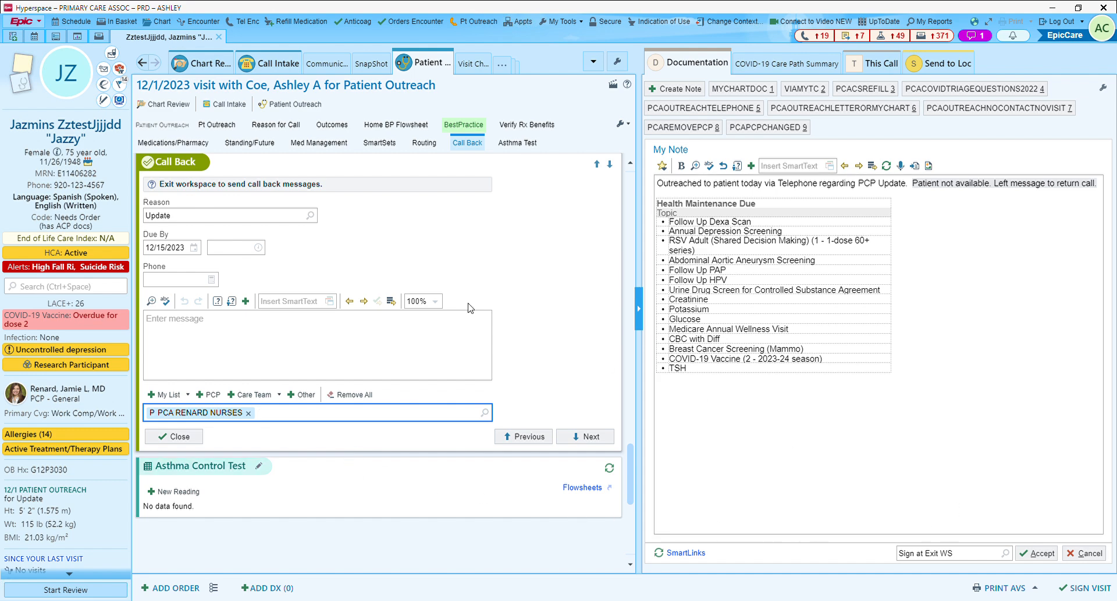
# - Change the PCP update call back's due date to today and sign the visit
pyautogui.click(165, 249)
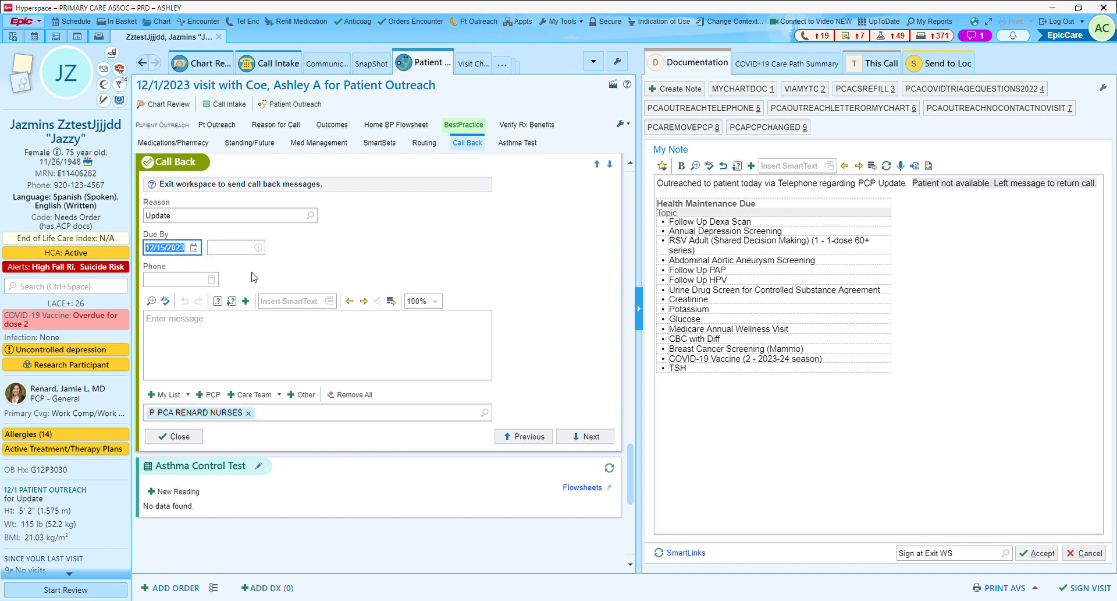
pyautogui.write('t')
pyautogui.press('Return')
pyautogui.click(1097, 589)
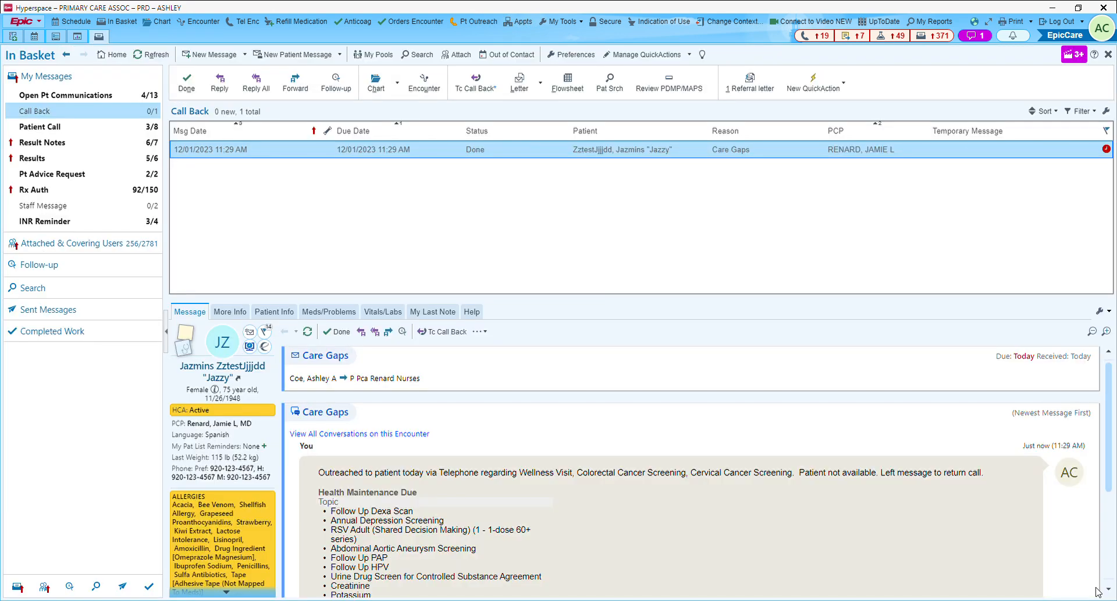
# - Refresh the In Basket, open the Update call back message, and create a new addendum to its signed encounter
pyautogui.click(154, 56)
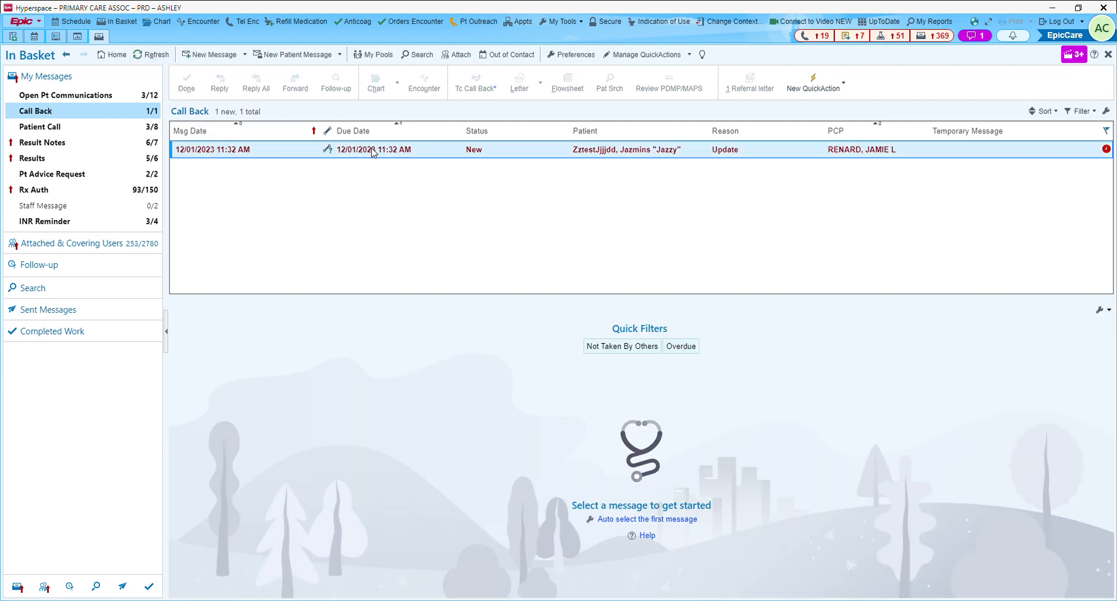
pyautogui.click(373, 150)
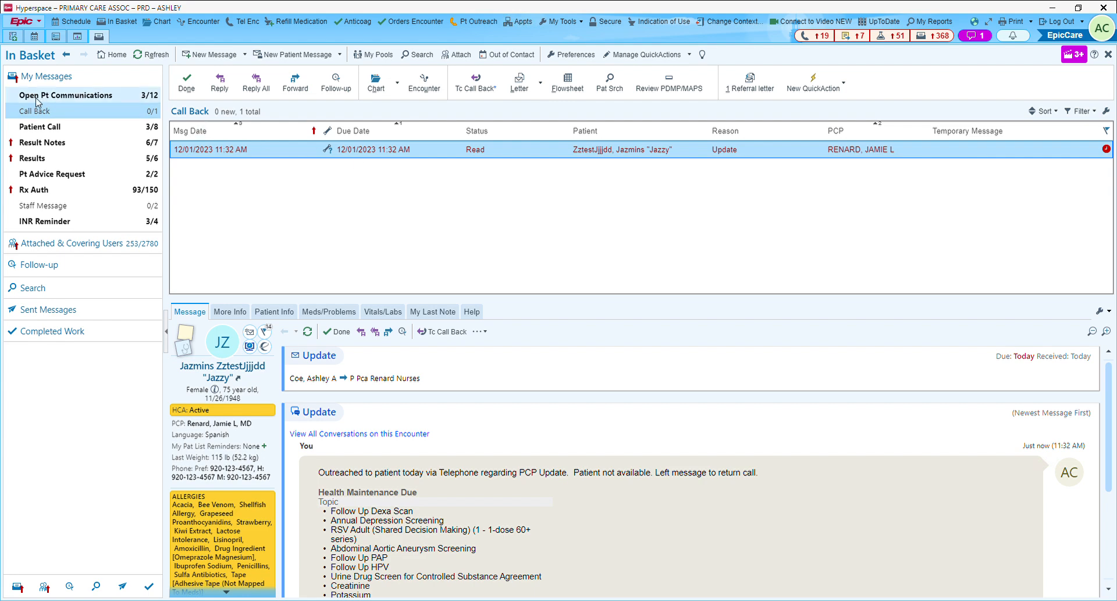
pyautogui.doubleClick(352, 150)
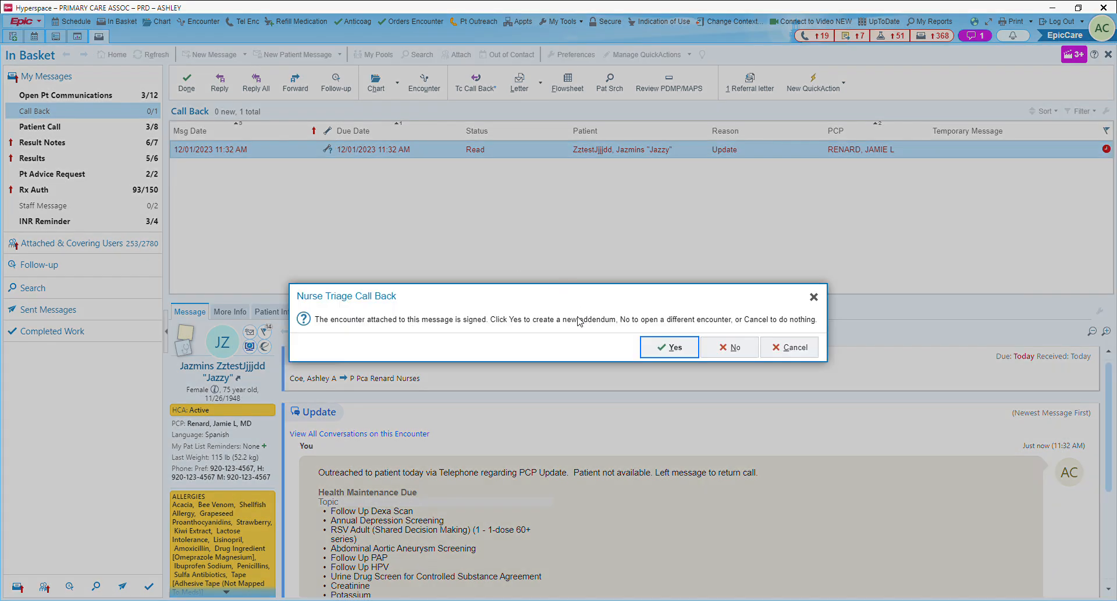
pyautogui.click(658, 353)
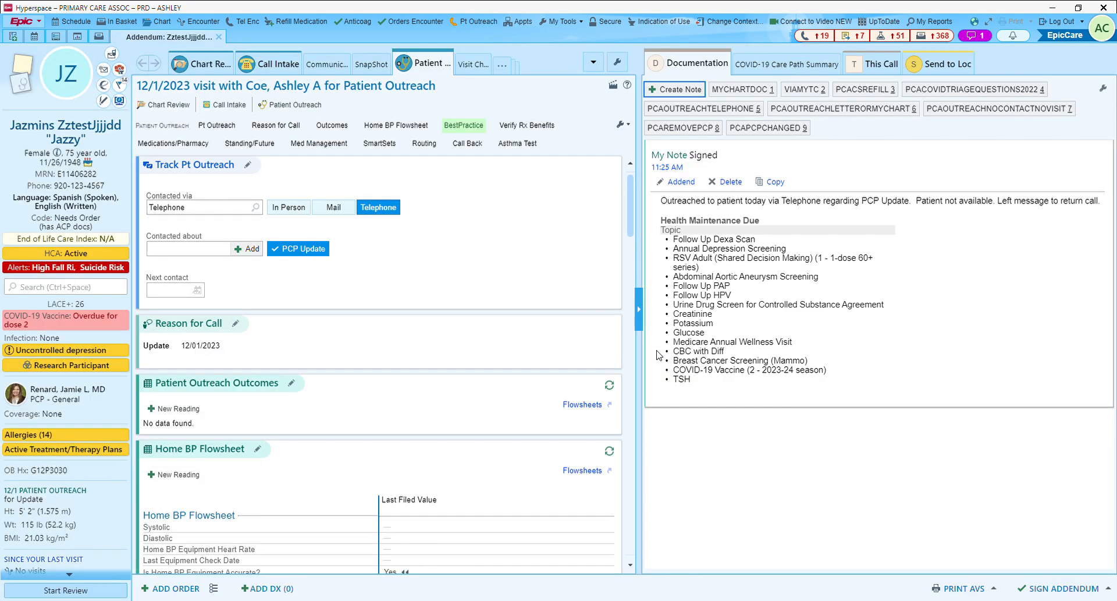
# - Set the outreach contact method to Mail and create a PCAOUTREACHNOCONTACTNOVISIT note requesting patient contact by 12/29/23
pyautogui.click(334, 208)
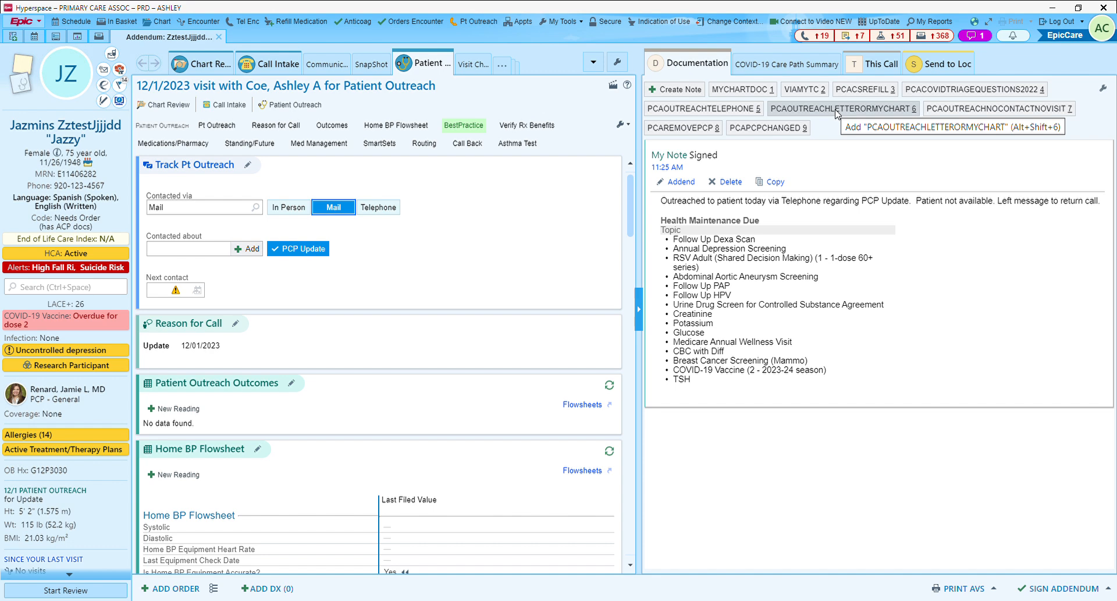
pyautogui.click(983, 114)
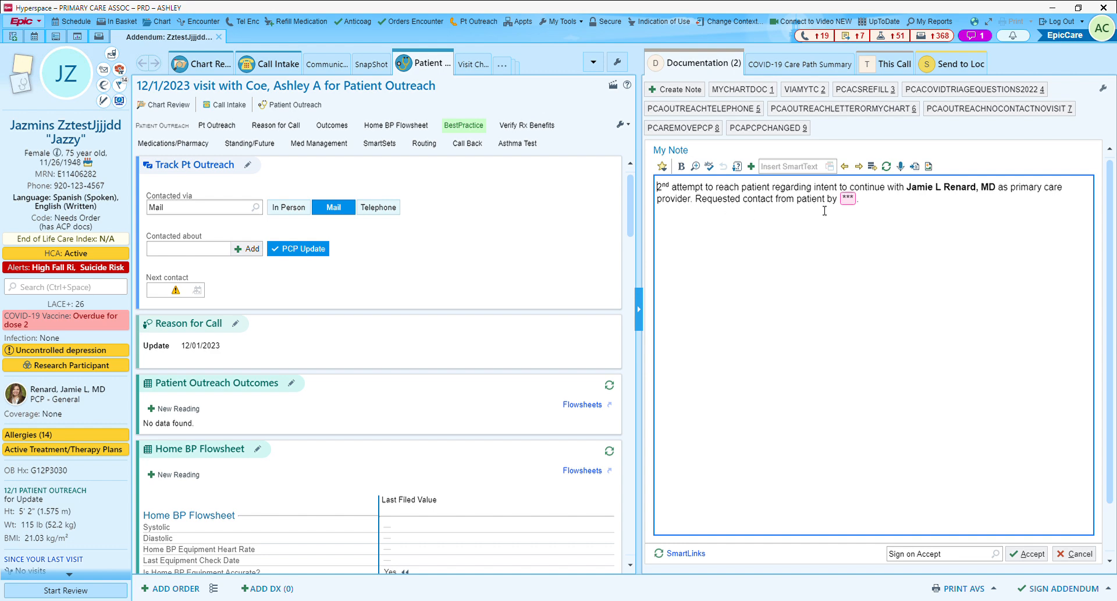
pyautogui.press('F2')
pyautogui.write('12/29')
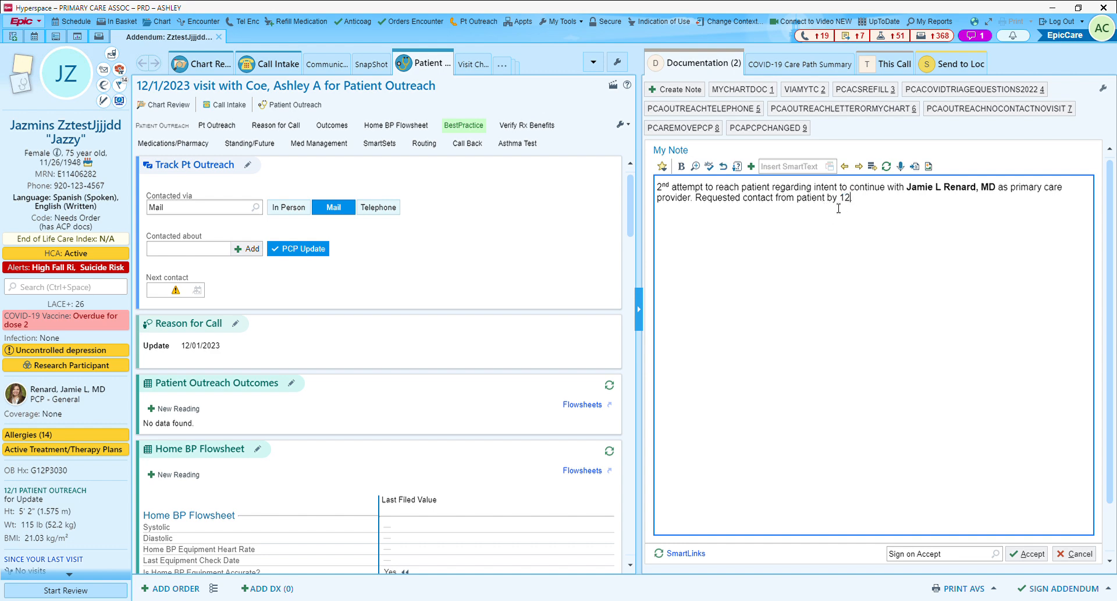
pyautogui.write('/23.')
# - Start a communication from the Pca No Contact No Visit letter template and add the patient as the mail recipient
pyautogui.click(342, 70)
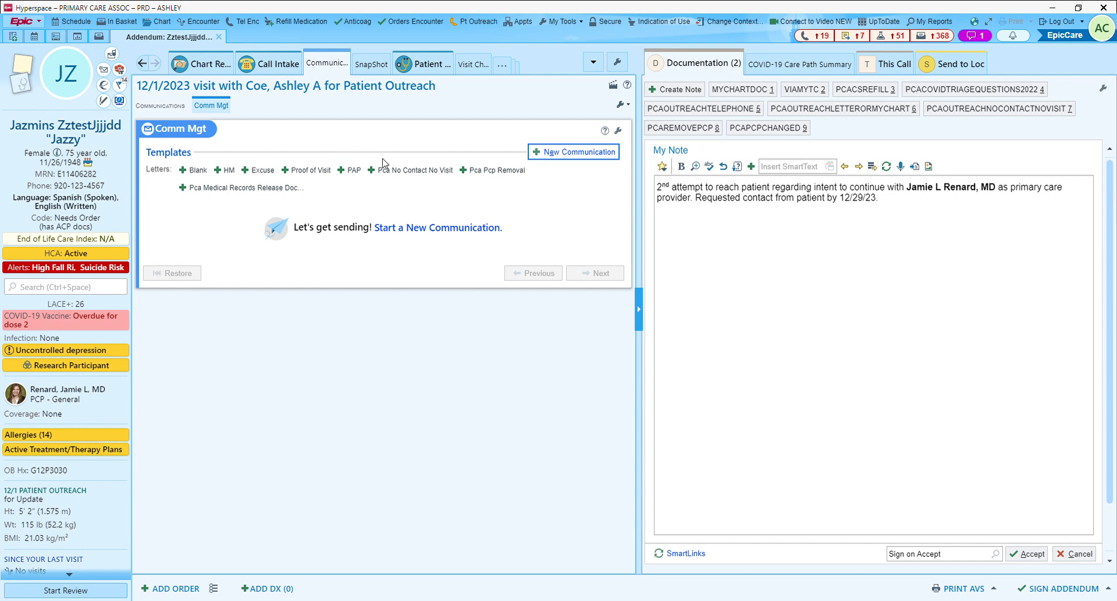
pyautogui.click(412, 174)
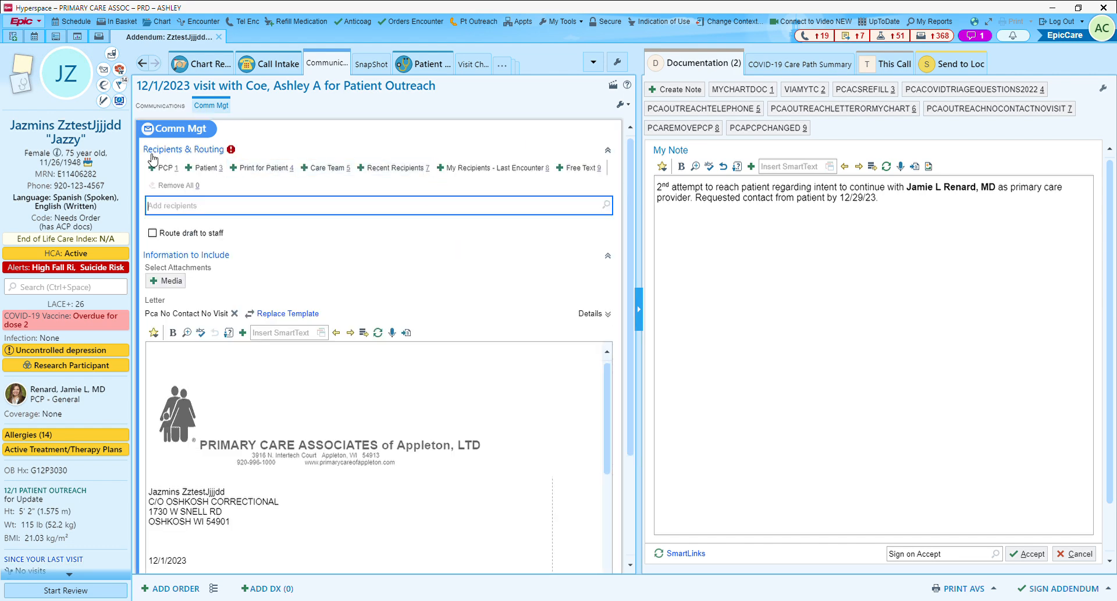
pyautogui.click(208, 168)
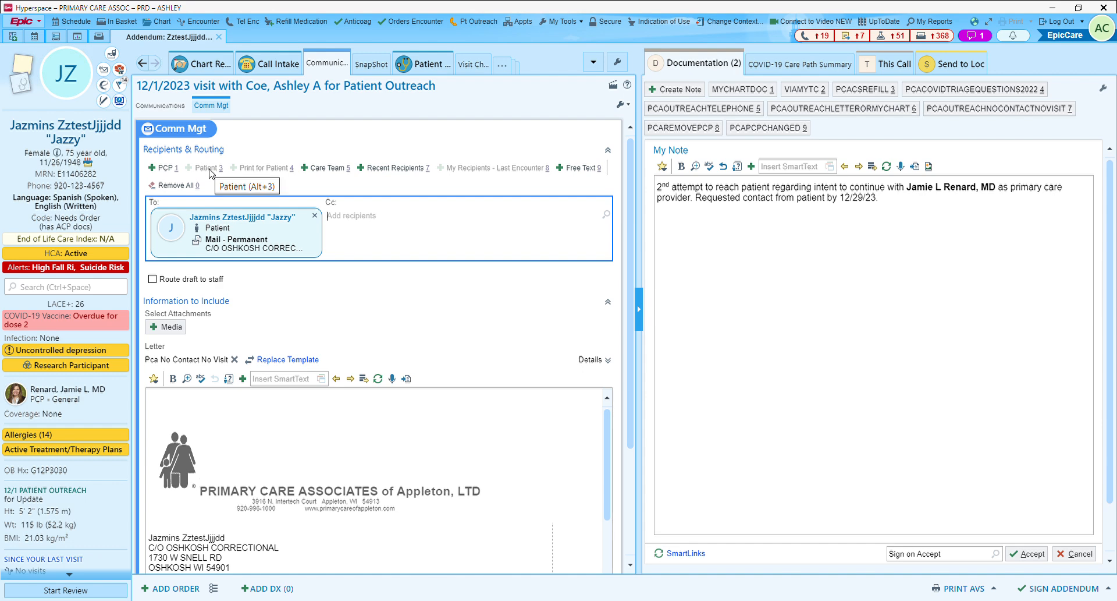
pyautogui.moveTo(297, 254)
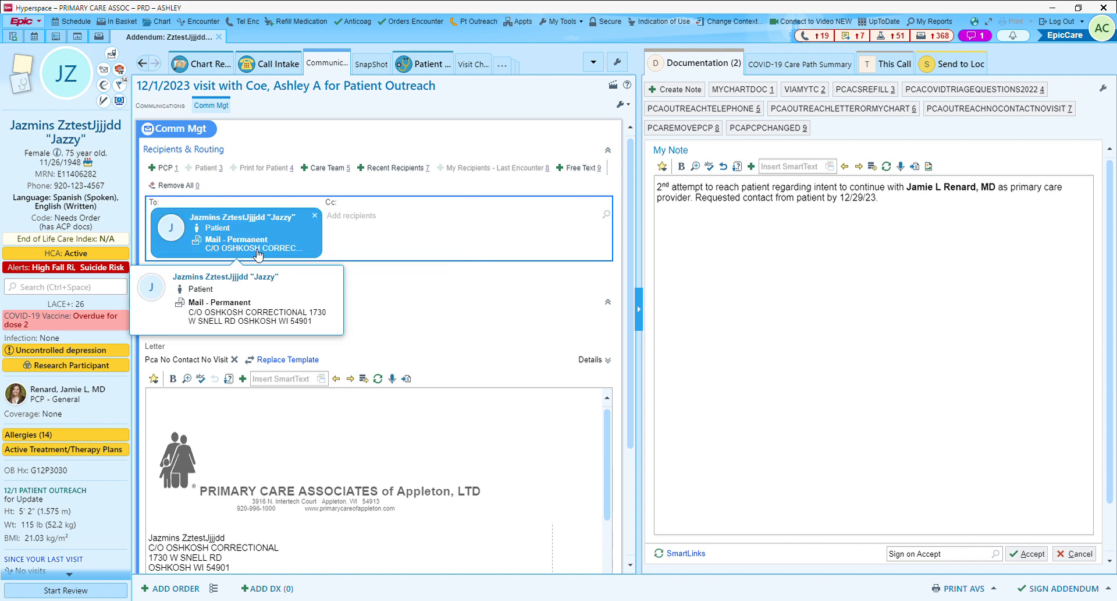
# - Fill in the letter's blanks with last contact date 12/15/23 and contact-us-by date 12/29/23
pyautogui.click(317, 446)
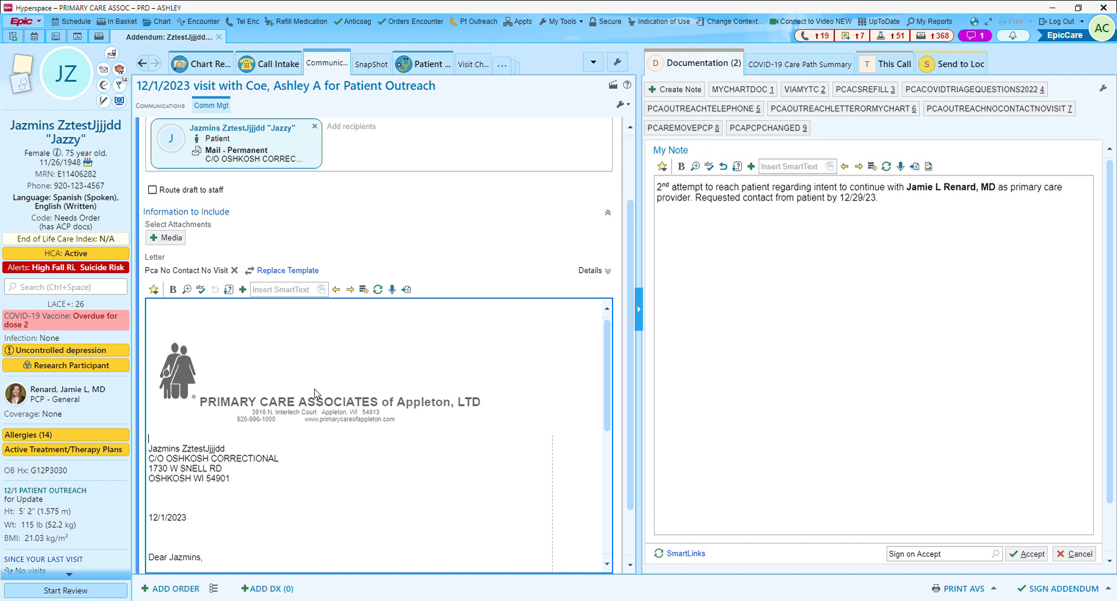
pyautogui.scroll(-10, 302, 446)
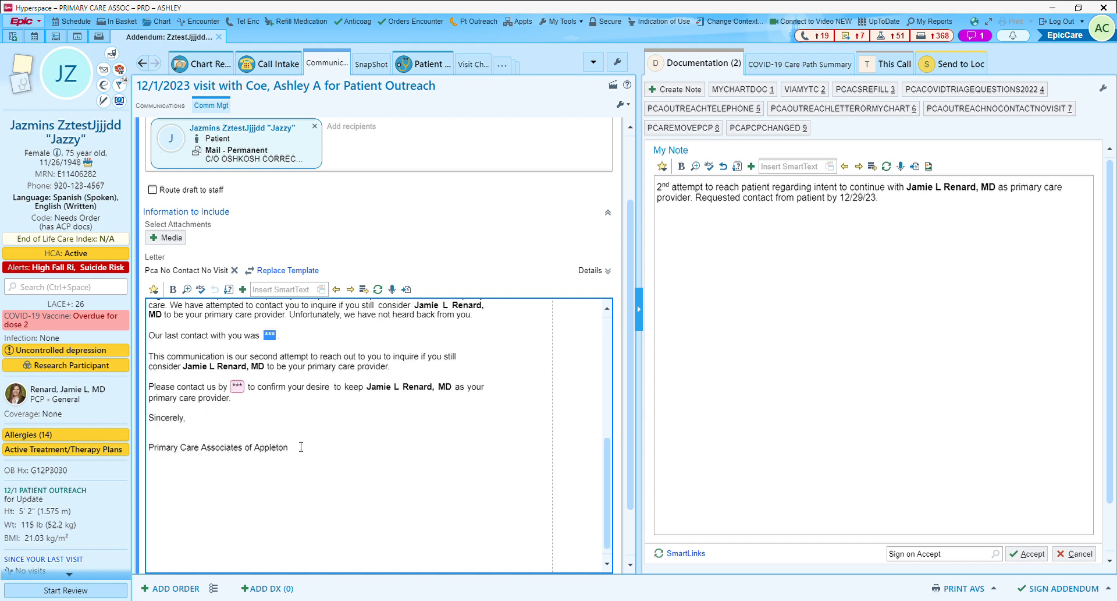
pyautogui.click(228, 337)
pyautogui.press('F2')
pyautogui.write('12/15/23')
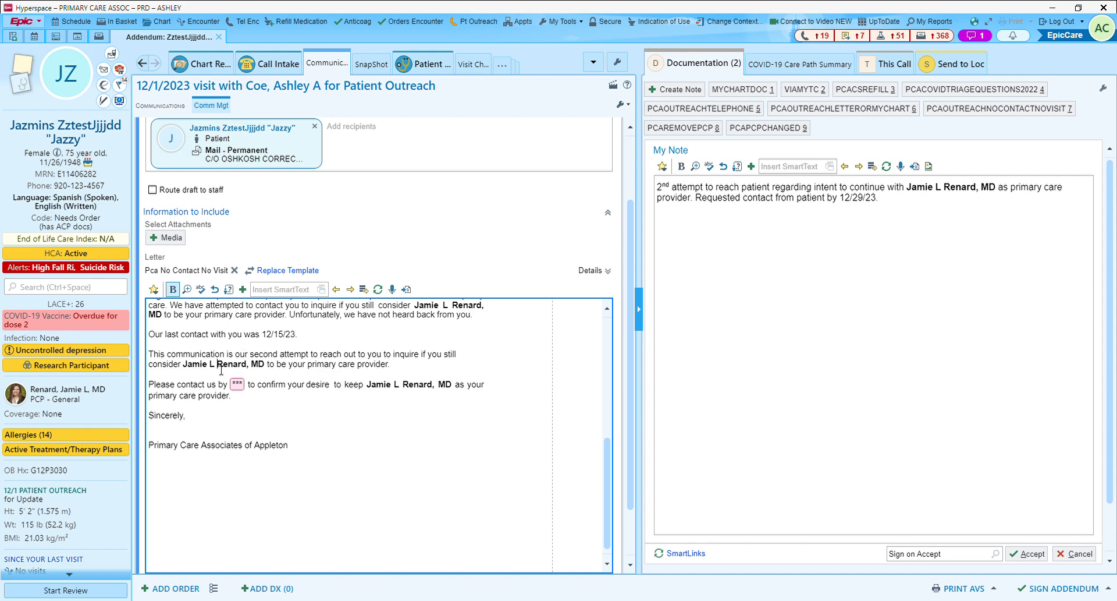
pyautogui.press('F2')
pyautogui.write('12/29/')
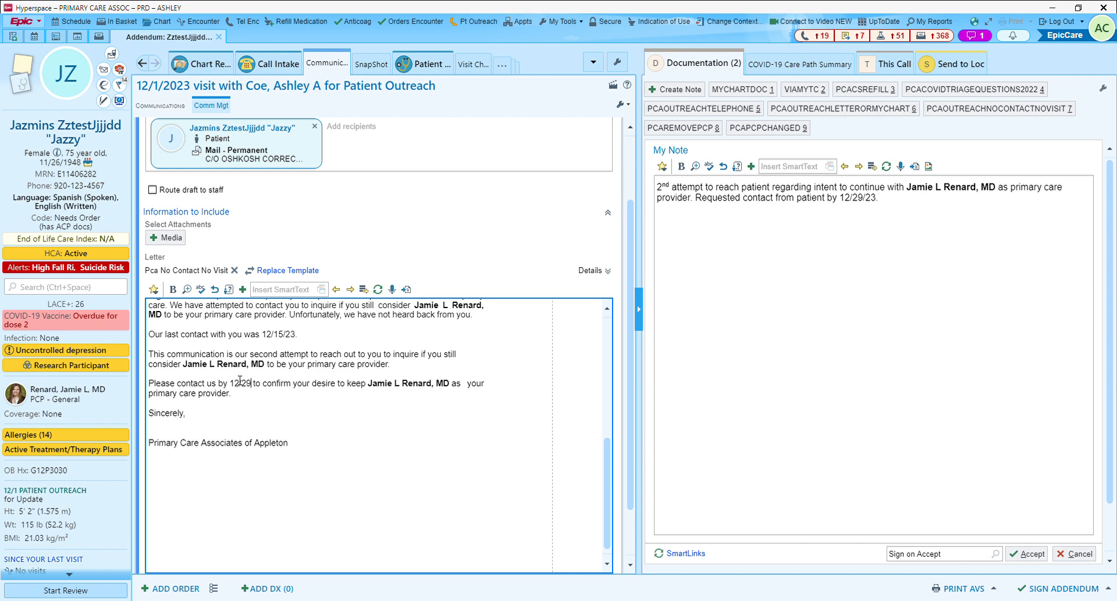
pyautogui.write('23')
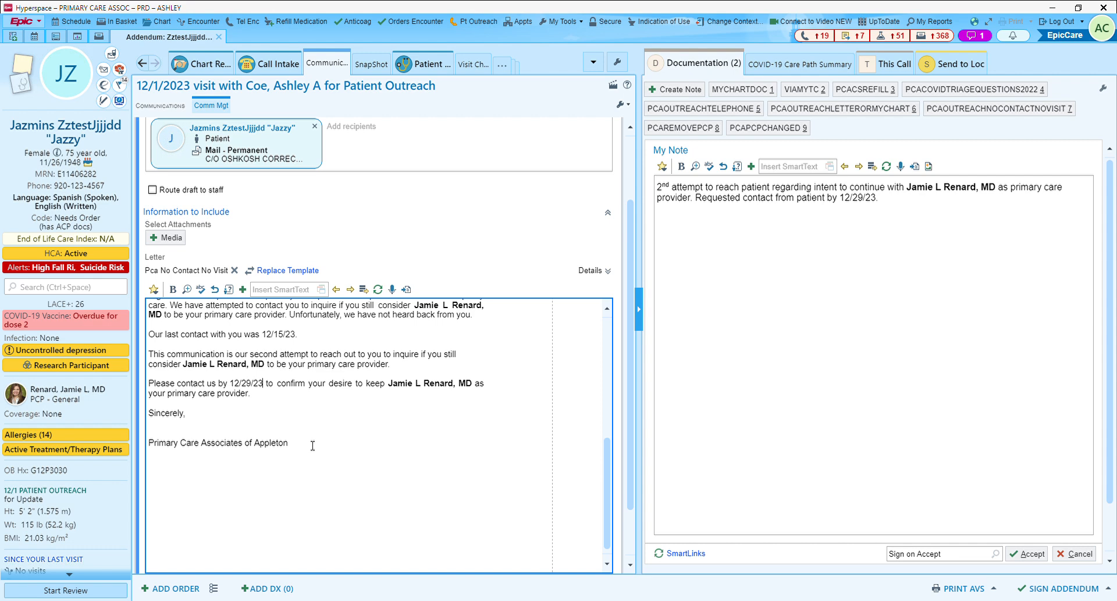
# - Print the completed letter immediately on printer PCANPW-T3
pyautogui.scroll(-1, 358, 445)
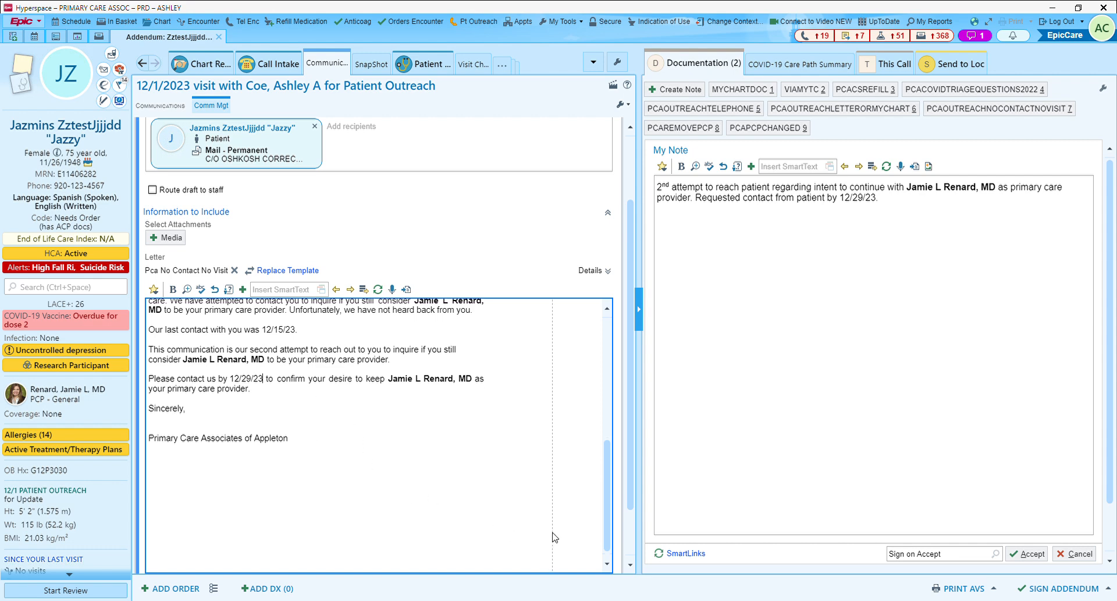
pyautogui.scroll(-2, 631, 564)
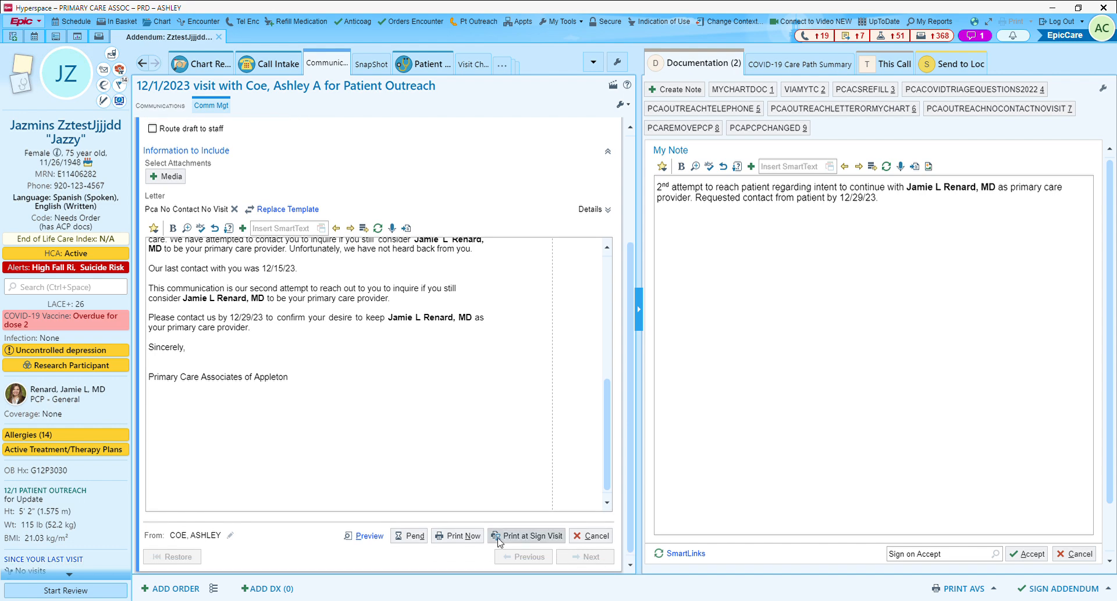
pyautogui.click(458, 536)
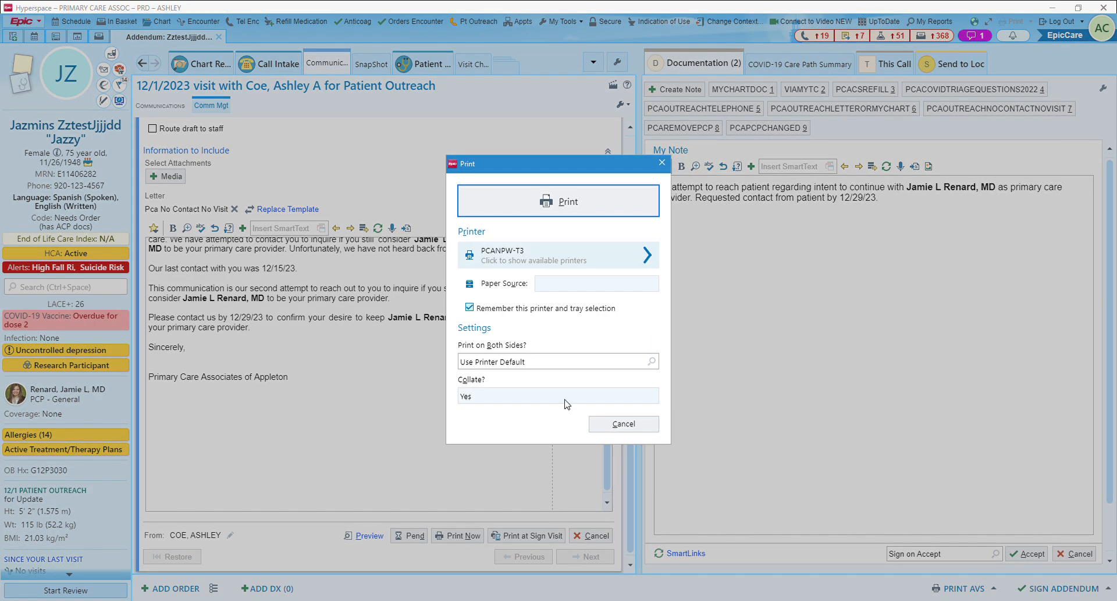
pyautogui.click(564, 213)
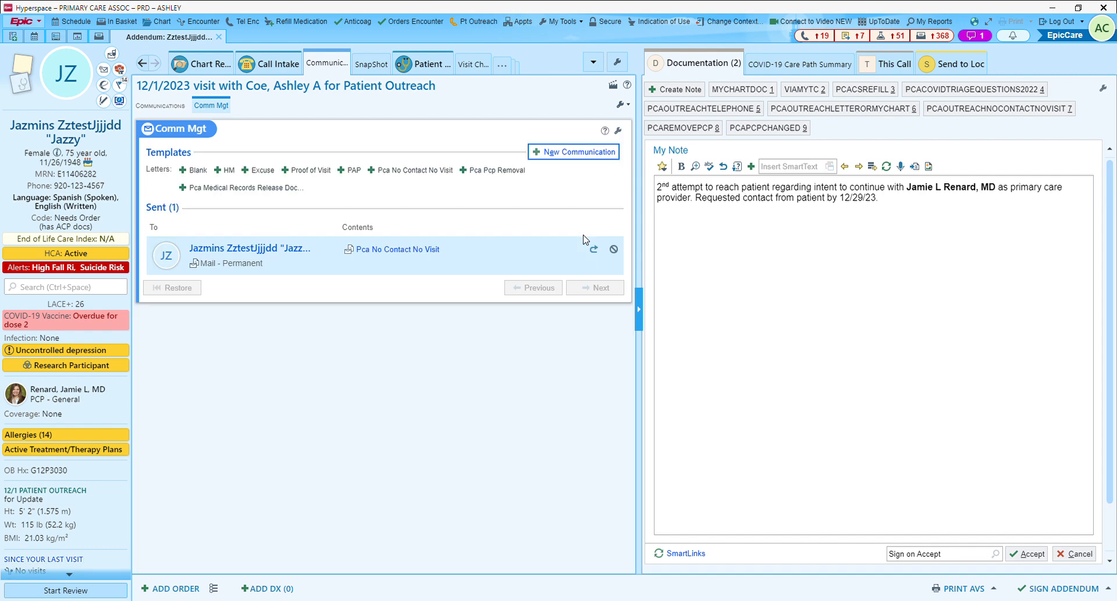
# - Set up the Update call back due today, 12/1/2023, with the nurse pool from My List, and sign the addendum
pyautogui.click(430, 65)
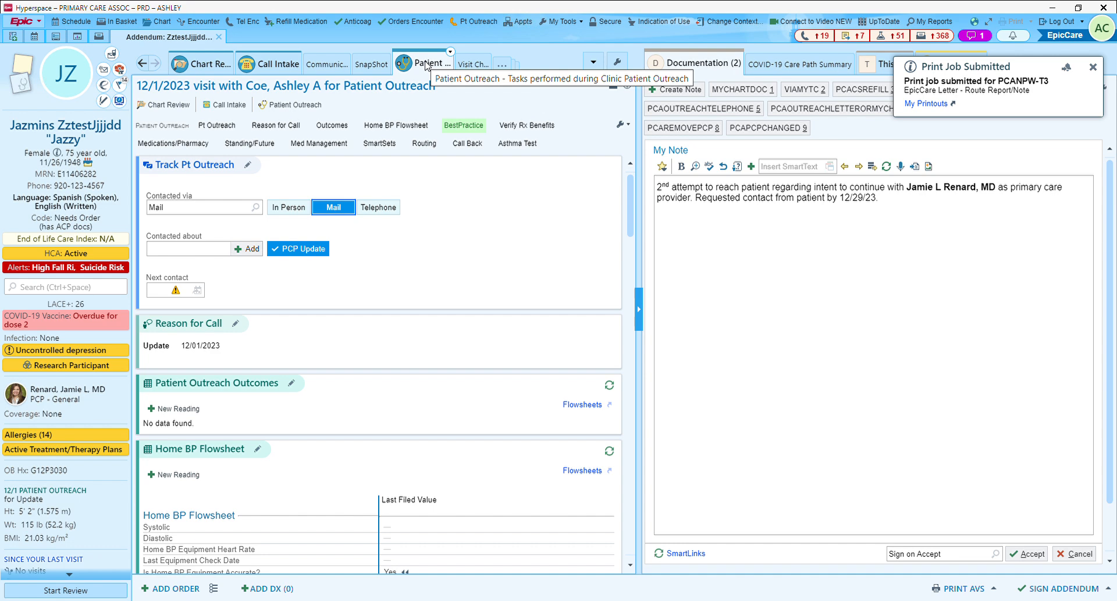
pyautogui.click(467, 147)
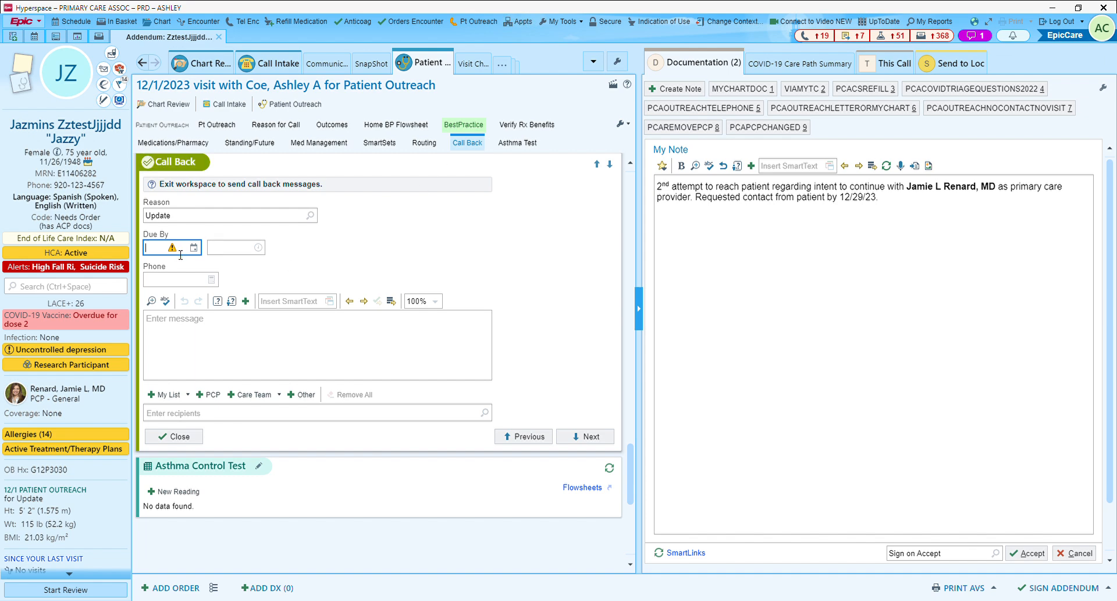
pyautogui.write('t+14')
pyautogui.press('Return')
pyautogui.write('T')
pyautogui.press('Return')
pyautogui.click(180, 414)
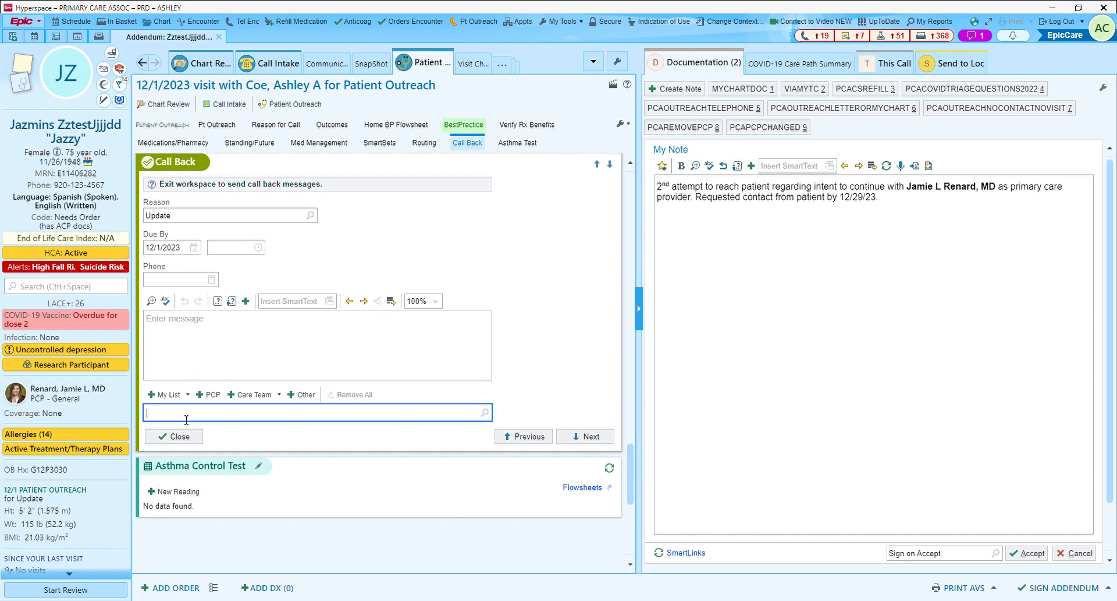
pyautogui.click(168, 396)
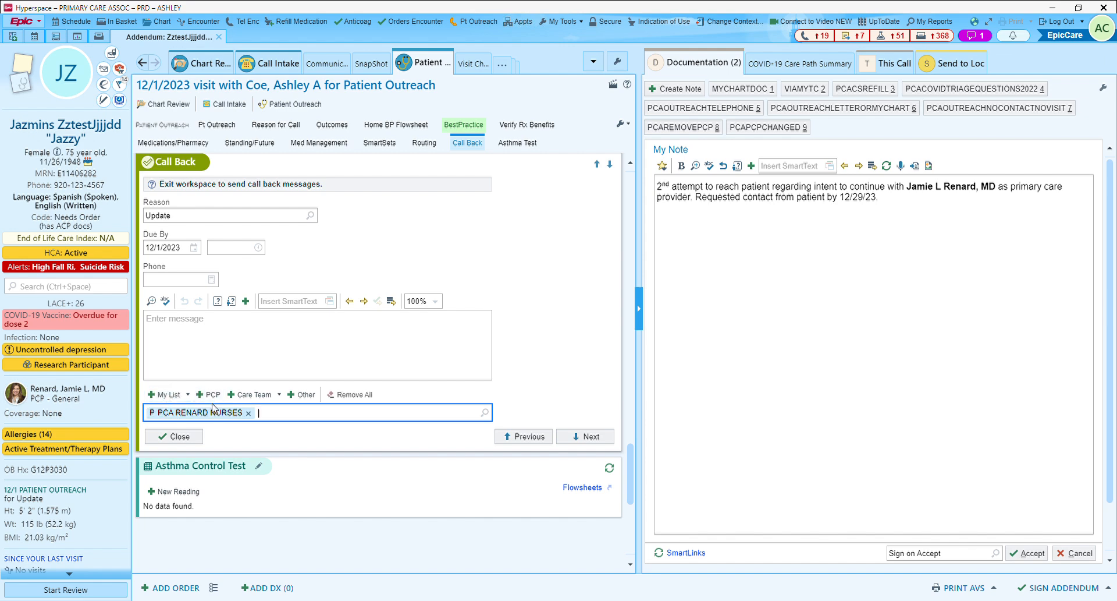
pyautogui.click(1068, 594)
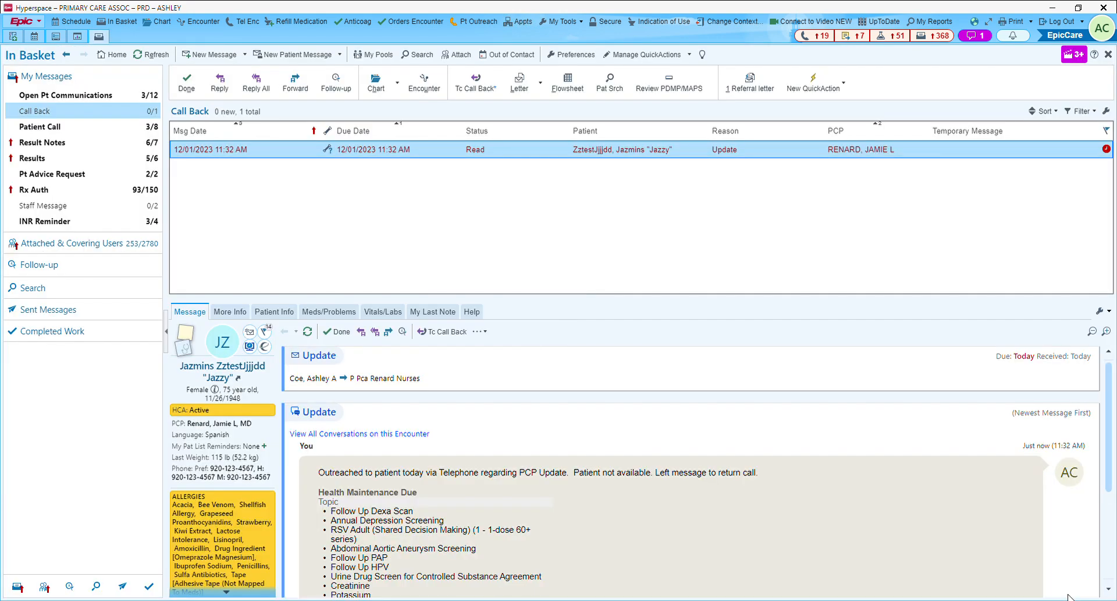
# - Refresh the In Basket, open the newest Update call back message, and create a new addendum to its signed encounter
pyautogui.click(147, 57)
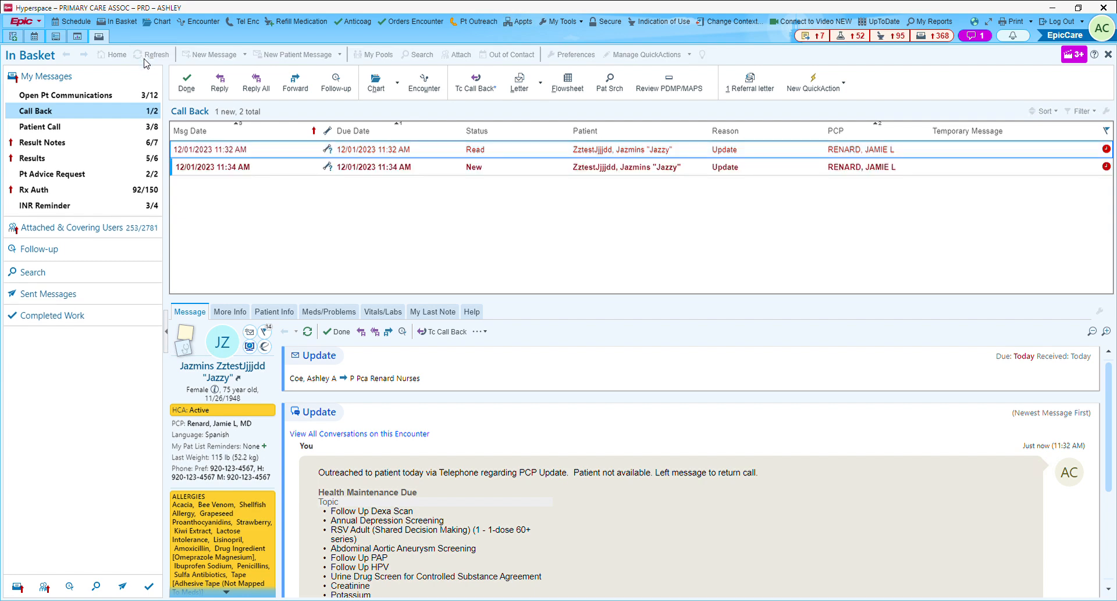
pyautogui.click(328, 168)
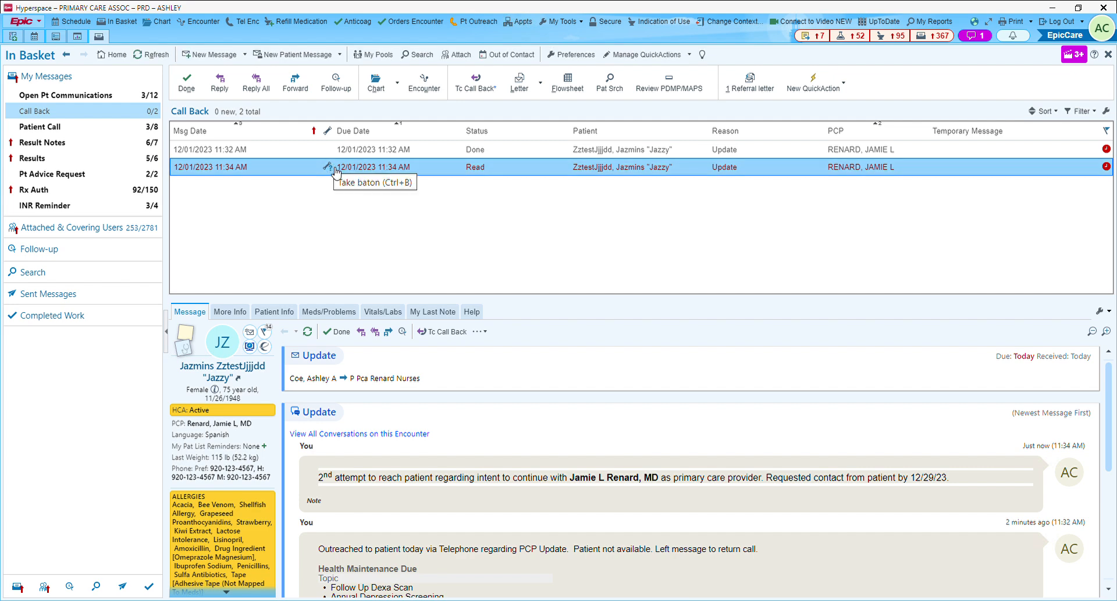
pyautogui.doubleClick(355, 169)
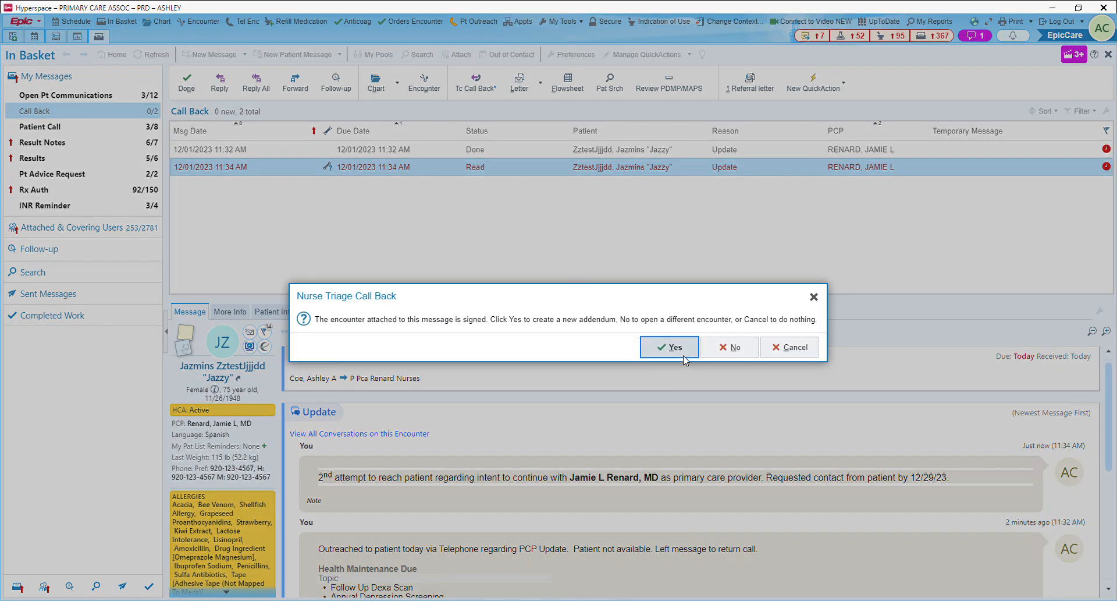
pyautogui.click(681, 351)
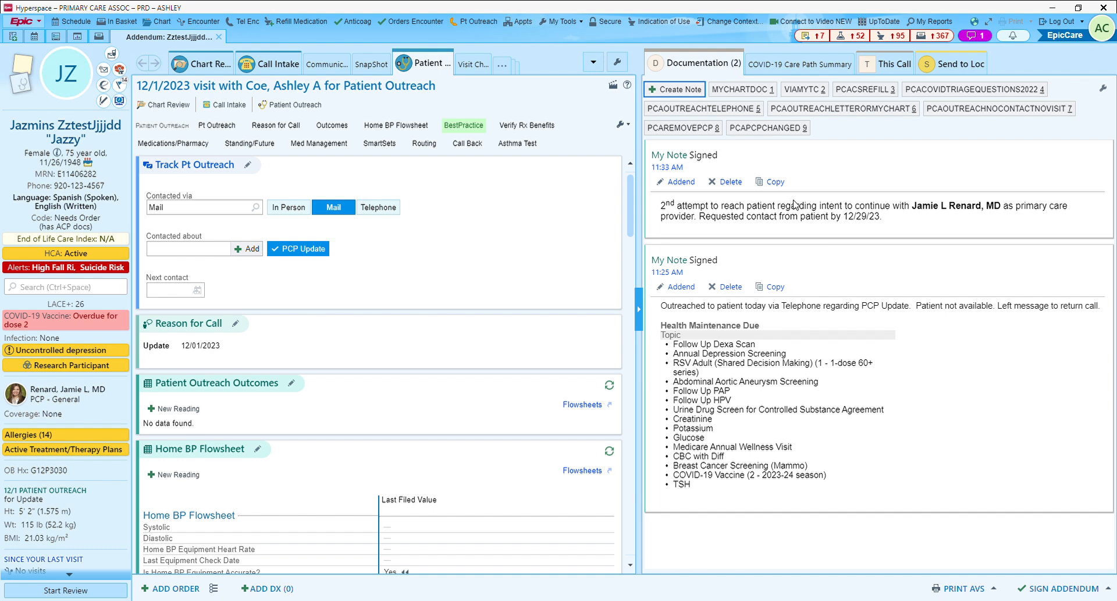
# - Create and sign a PCAREMOVEPCP note with outreach dates 12/1/23 and 12/15/23, and open the encounter's Routing section
pyautogui.click(686, 134)
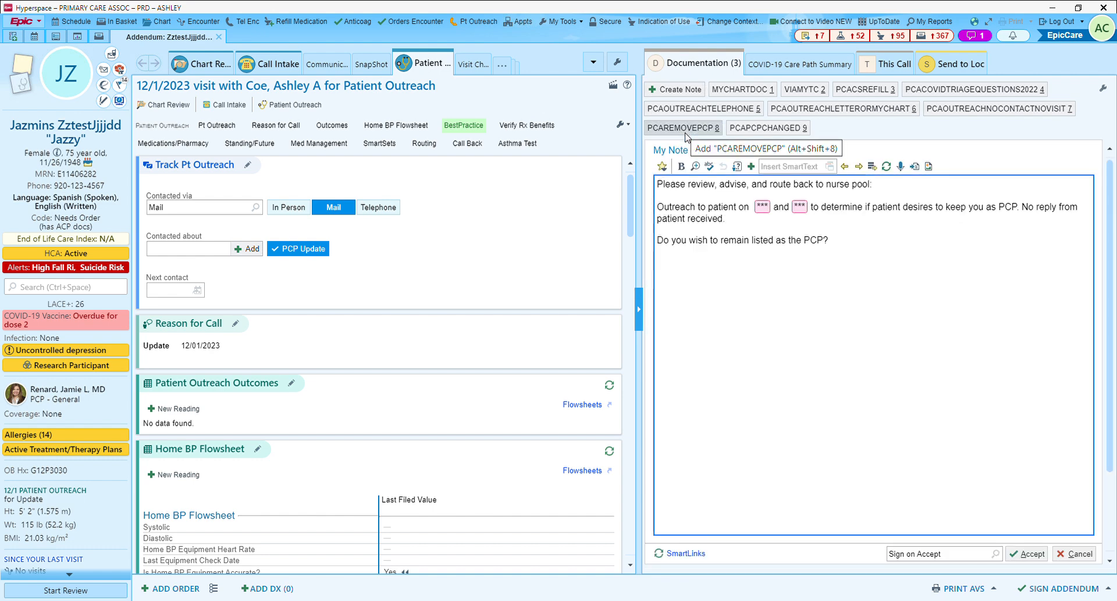
pyautogui.press('F2')
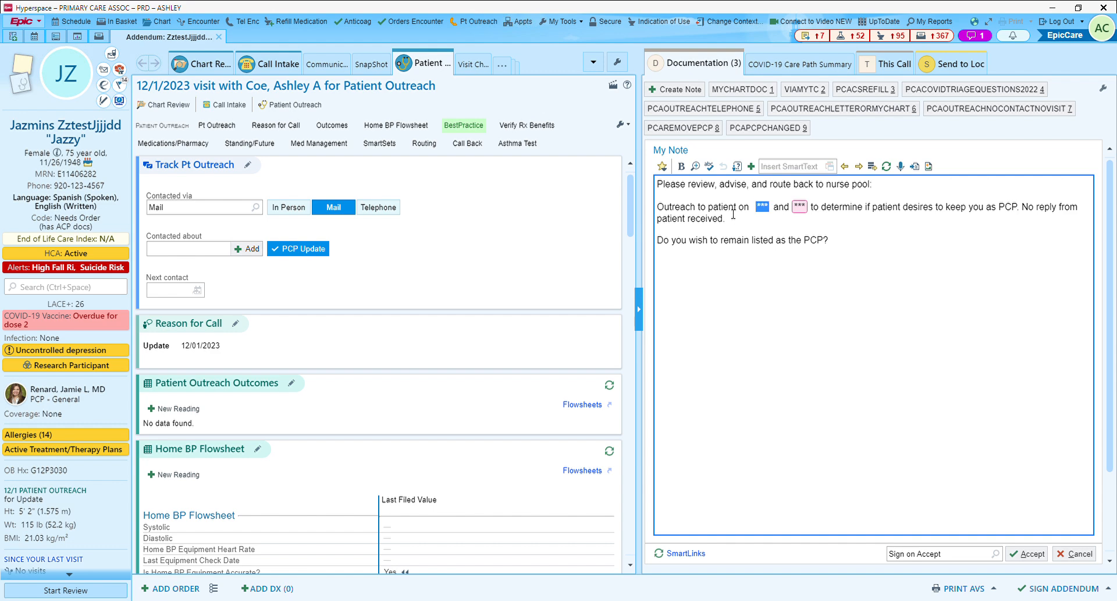
pyautogui.write('1')
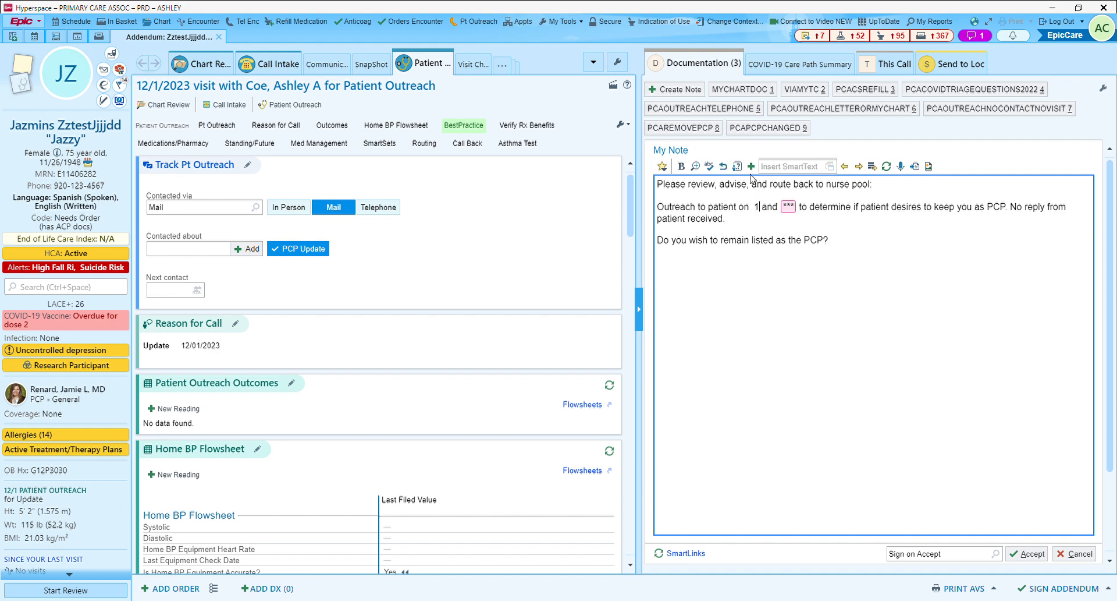
pyautogui.write('2/1/')
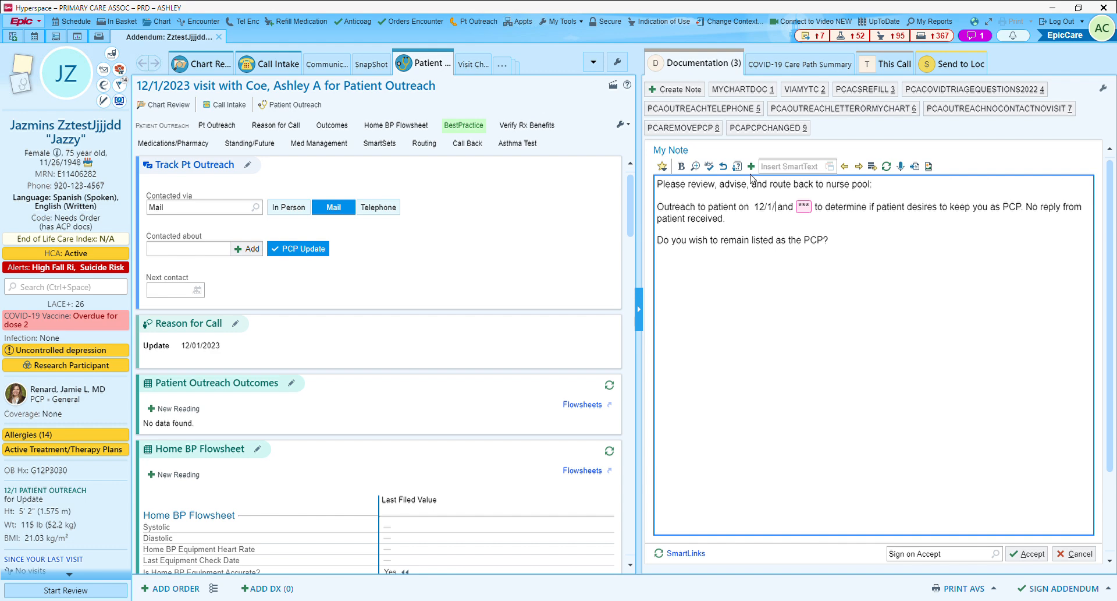
pyautogui.write('23')
pyautogui.press('F2')
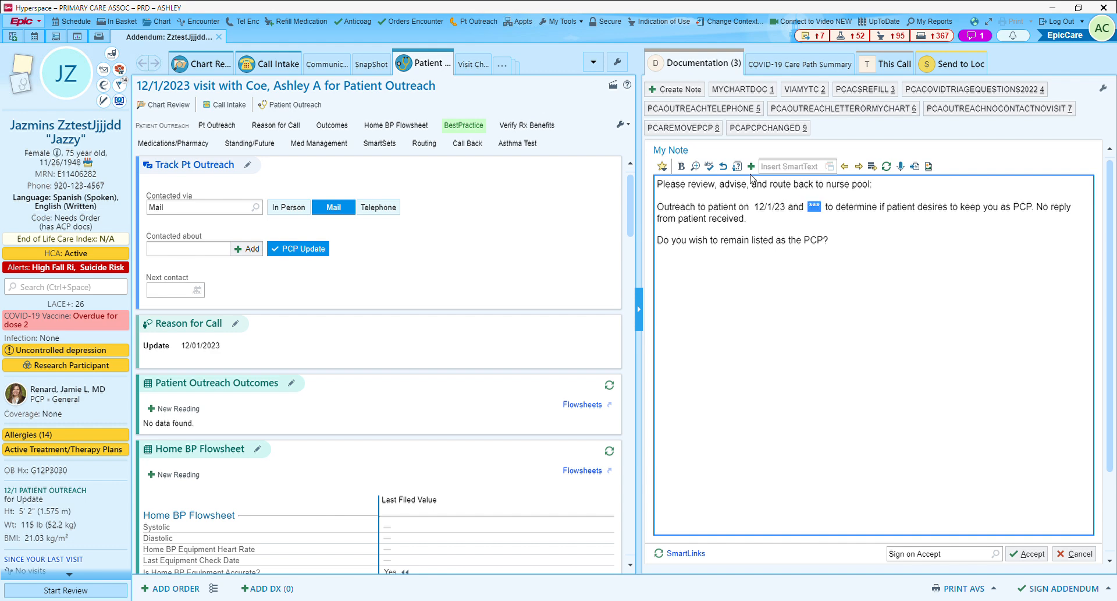
pyautogui.write('12/15/')
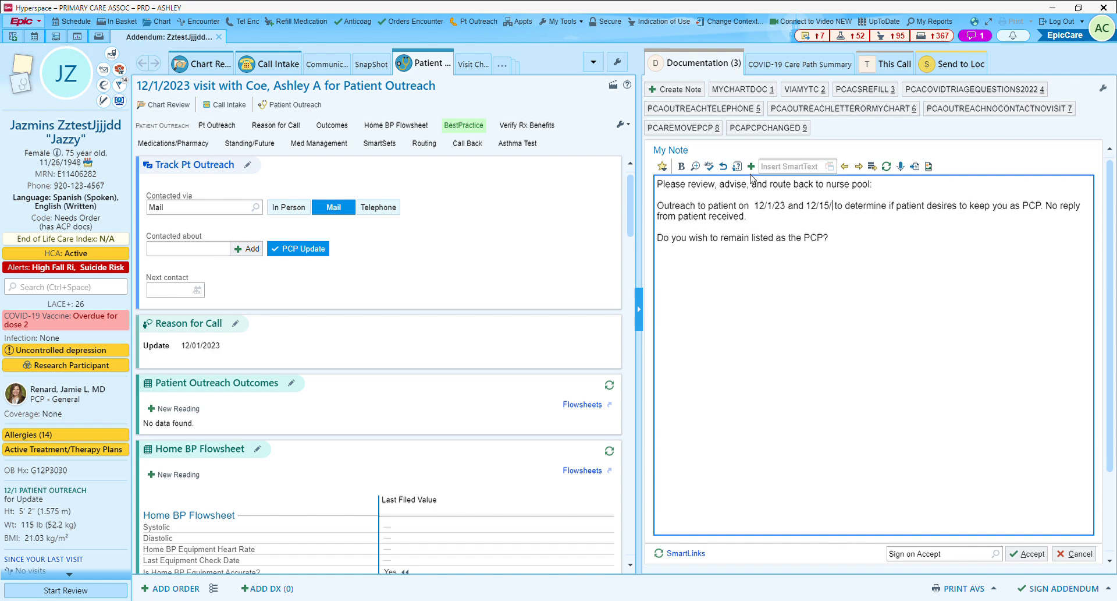
pyautogui.write('23')
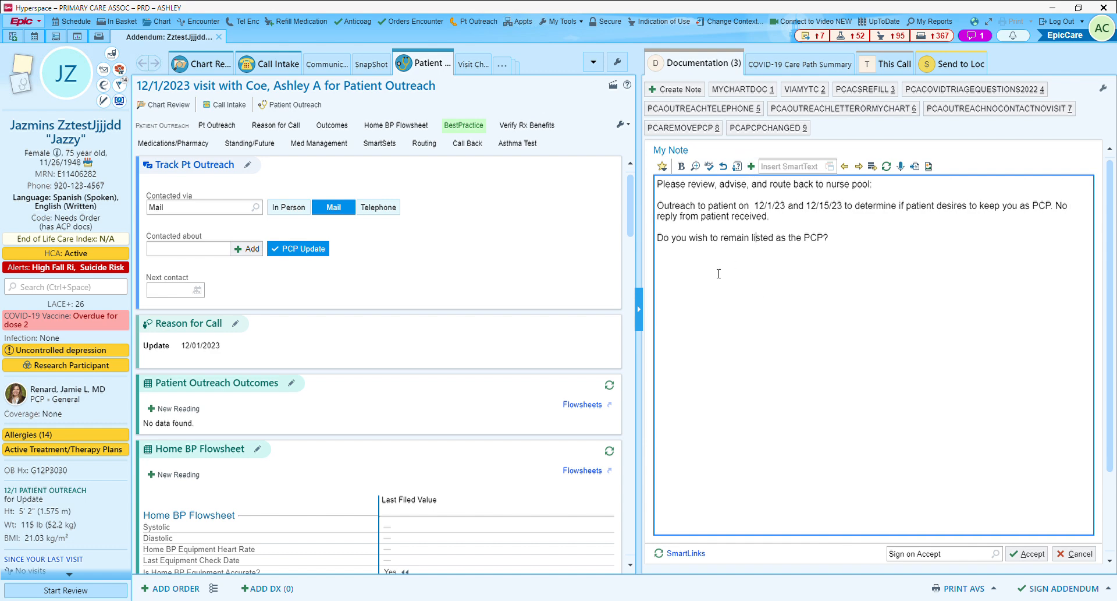
pyautogui.click(427, 144)
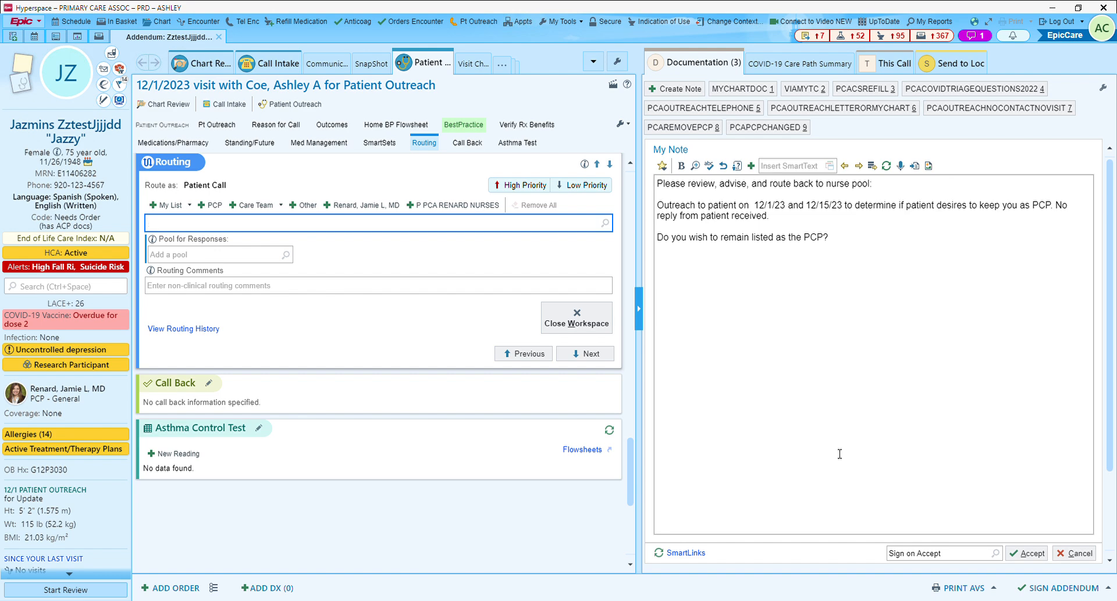
pyautogui.click(1028, 554)
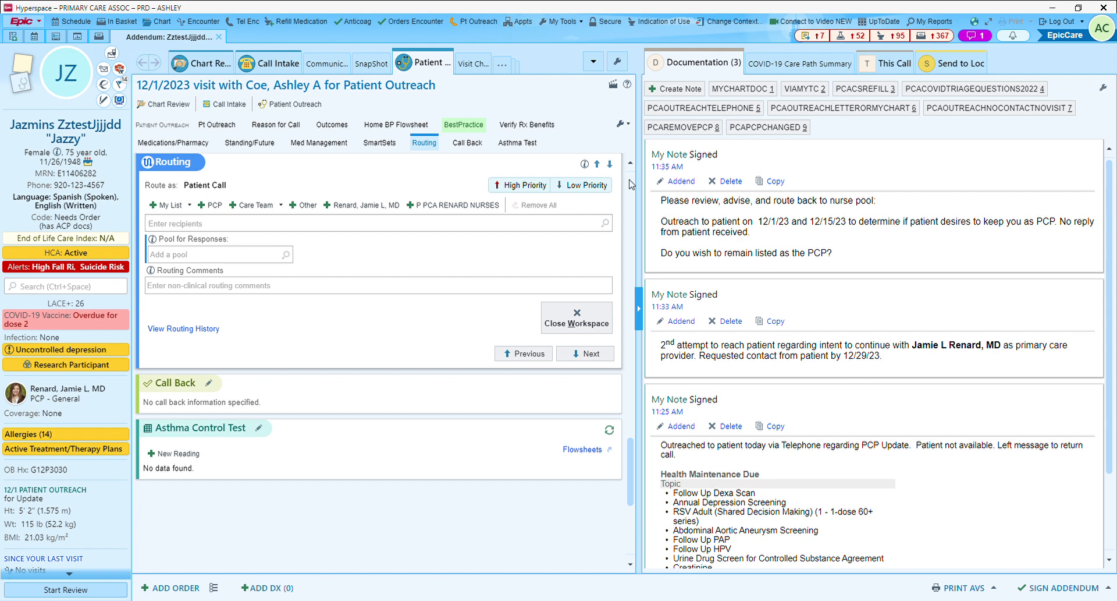
# - Create a PCAPCPCHANGED note and start a Pca Pcp Removal letter with the patient as the mail recipient
pyautogui.click(756, 127)
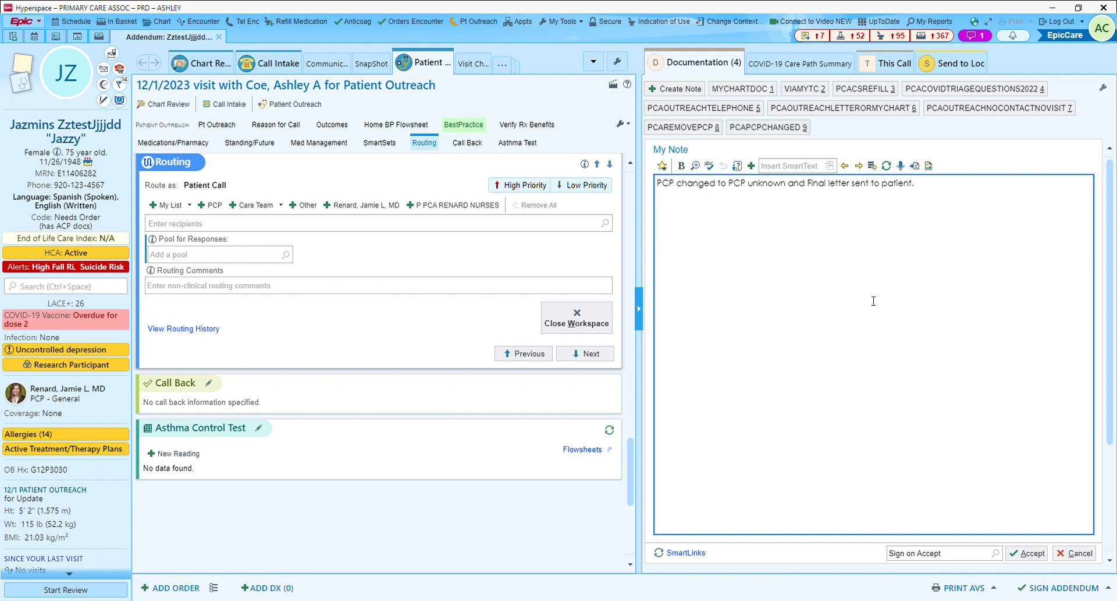
pyautogui.click(324, 66)
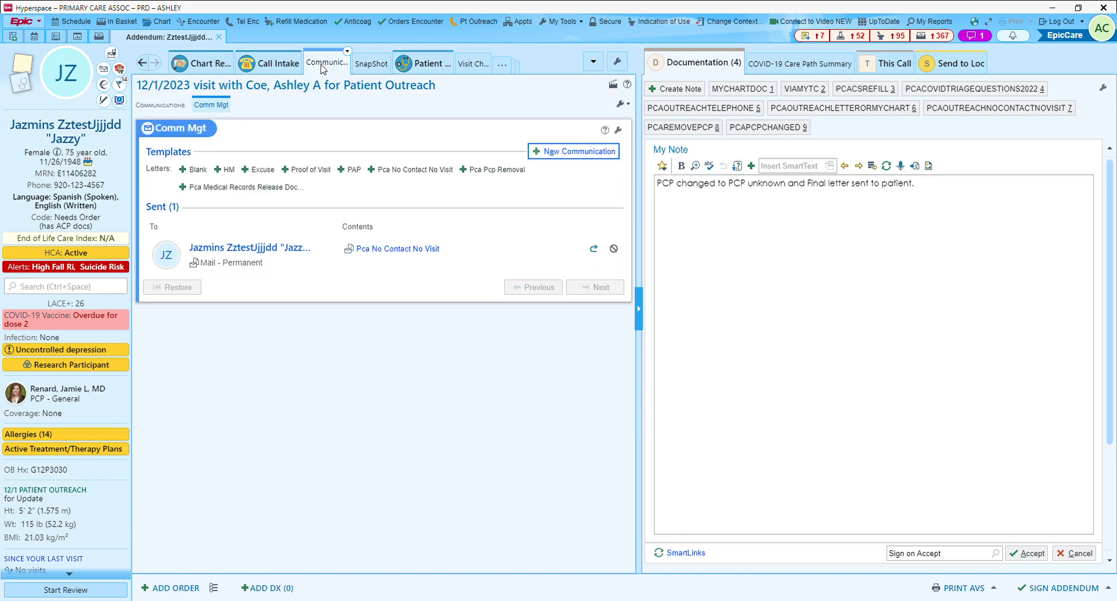
pyautogui.click(492, 174)
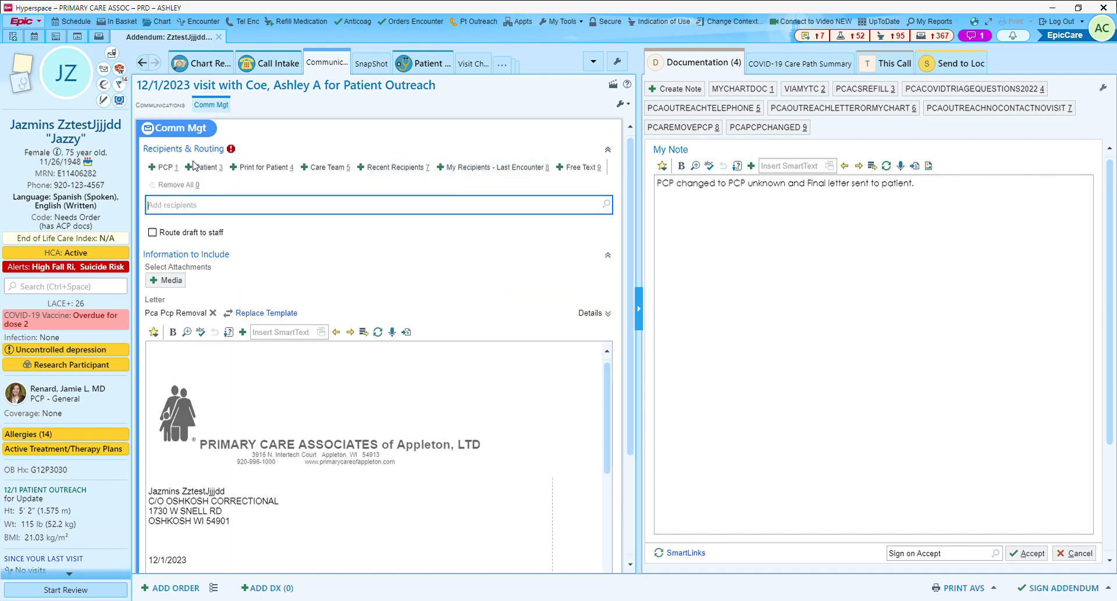
pyautogui.click(198, 167)
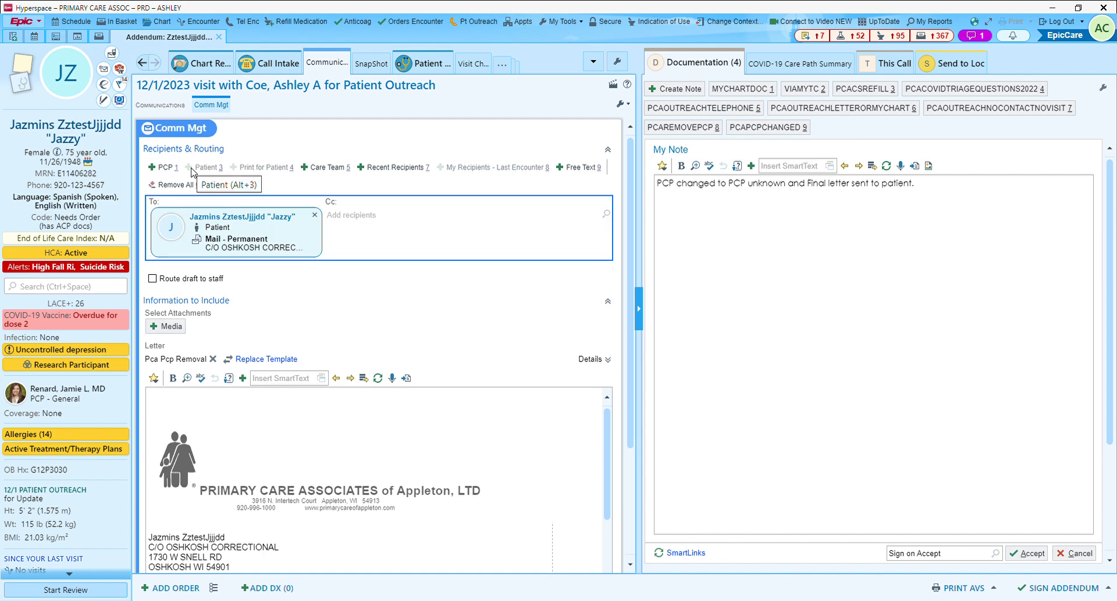
pyautogui.click(230, 238)
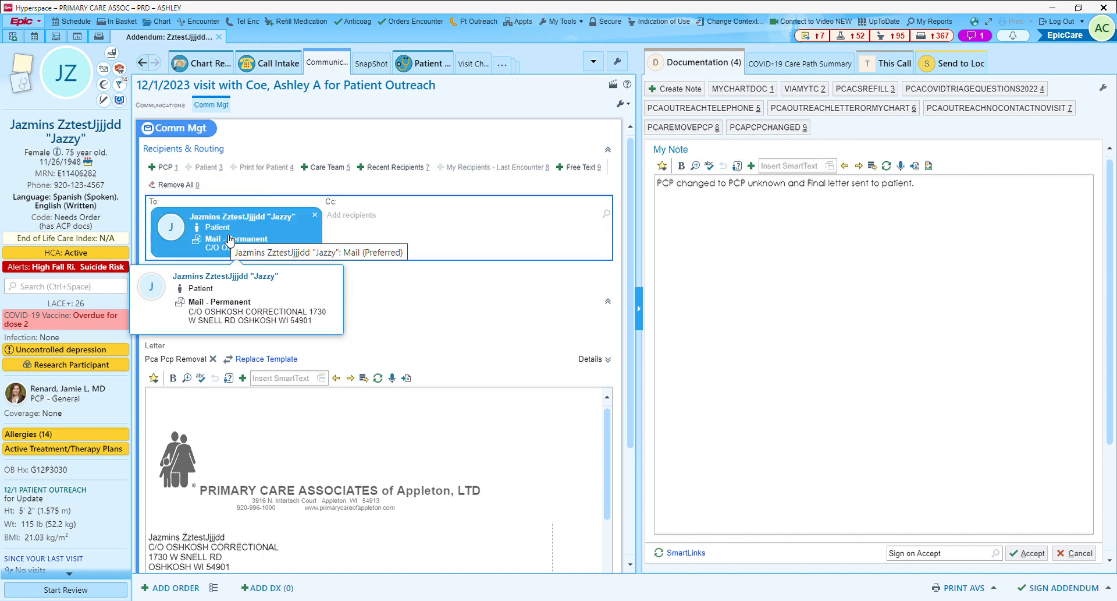
# - Review the Pca Pcp Removal letter to its closing and print it immediately on printer PCANPW-T3
pyautogui.scroll(-5, 303, 425)
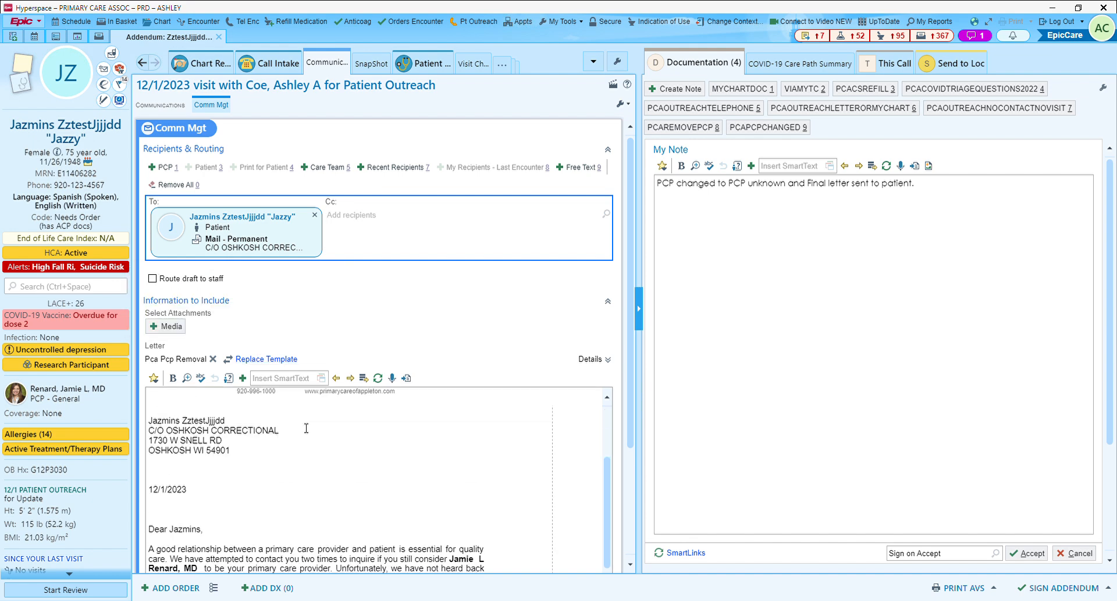
pyautogui.scroll(-3, 306, 428)
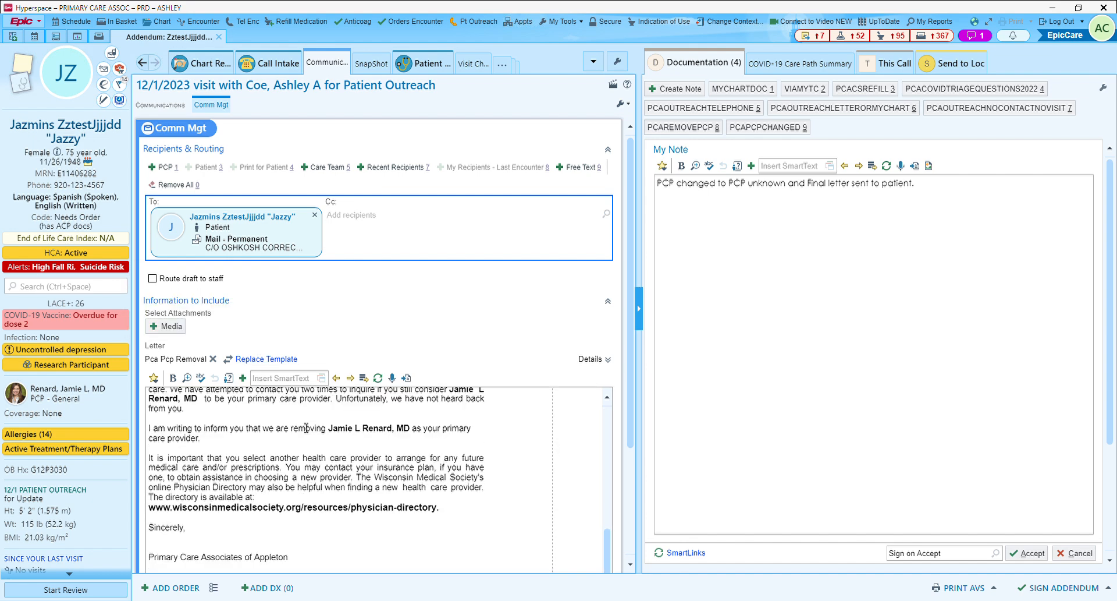
pyautogui.scroll(-1, 306, 429)
pyautogui.scroll(-2, 306, 428)
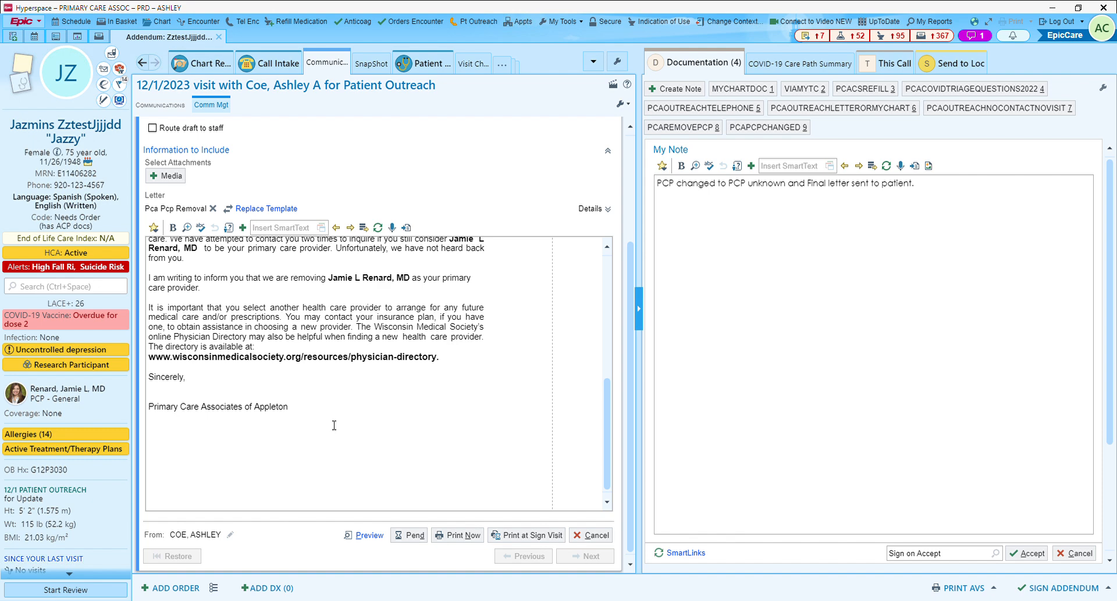
pyautogui.click(471, 535)
pyautogui.click(588, 203)
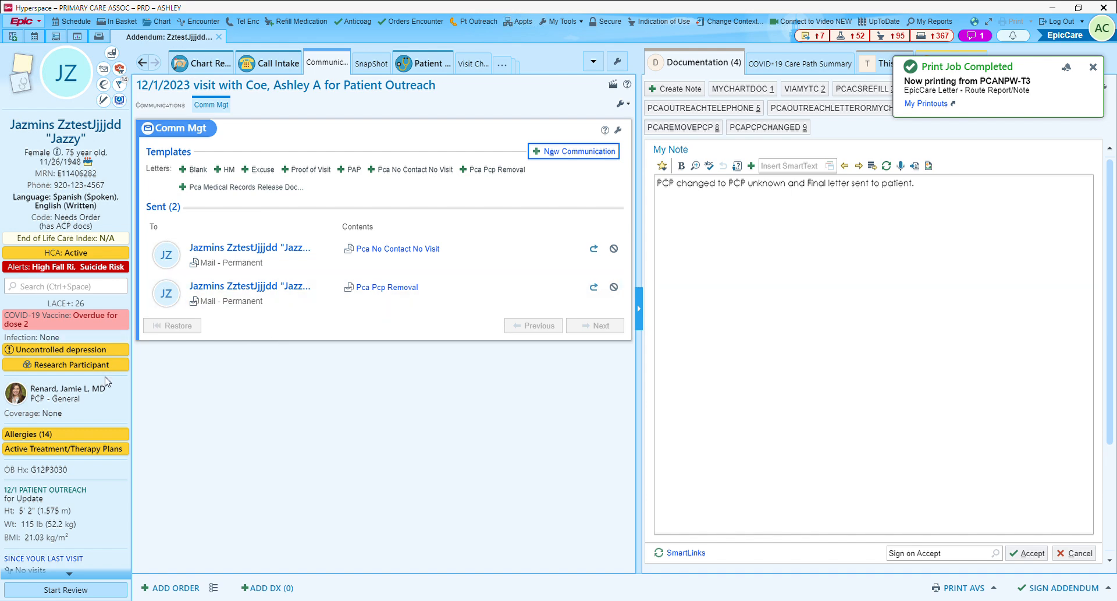
# - End the current General PCP's assignment in the patient's care team with the end date 12/1/2023
pyautogui.click(73, 398)
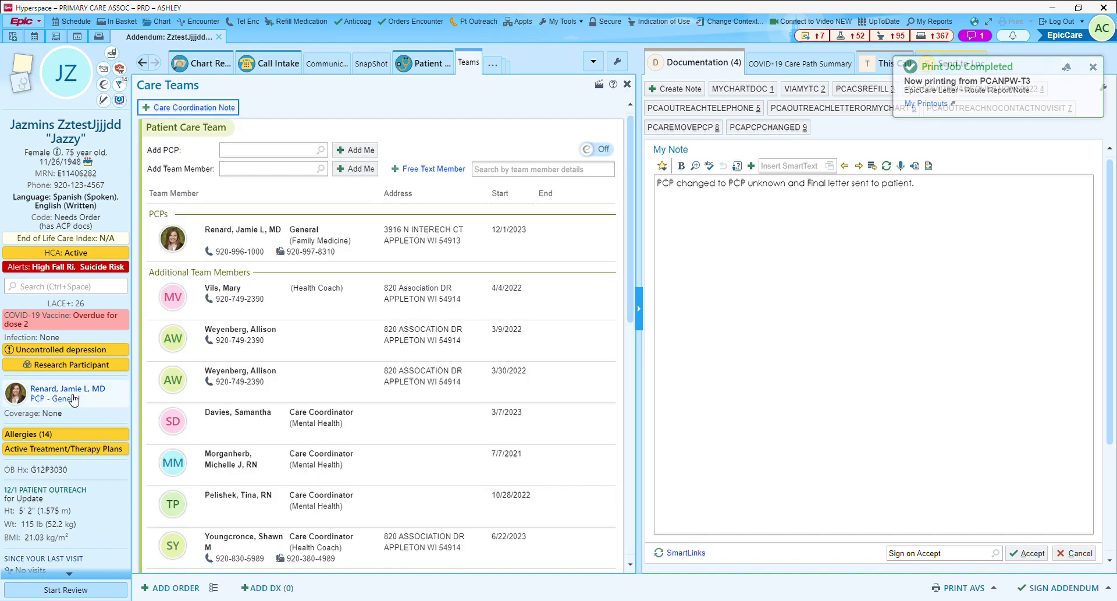
pyautogui.moveTo(465, 247)
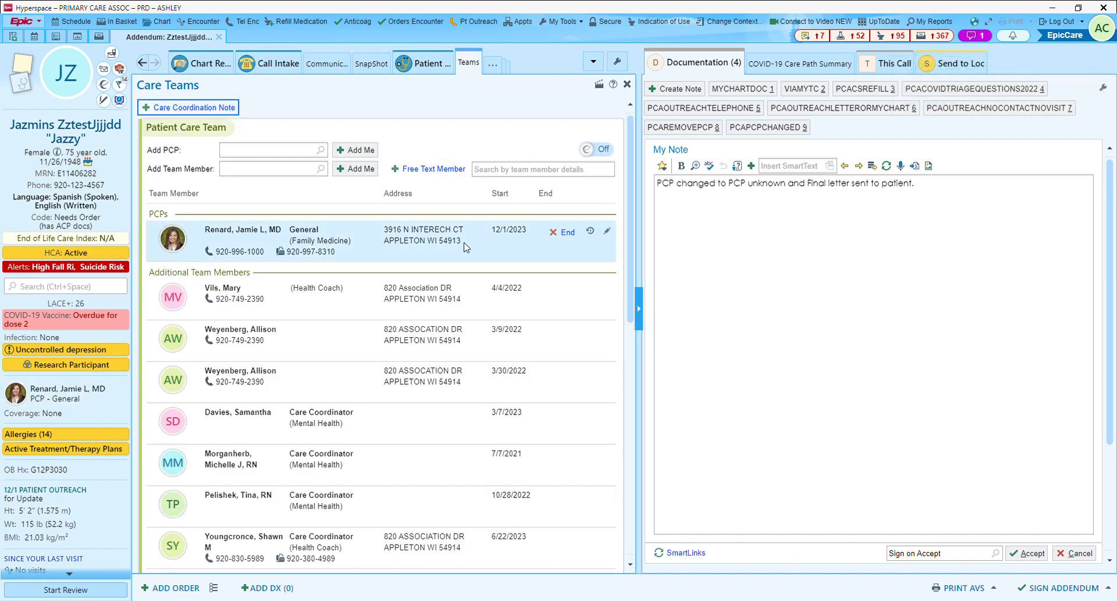
pyautogui.click(568, 232)
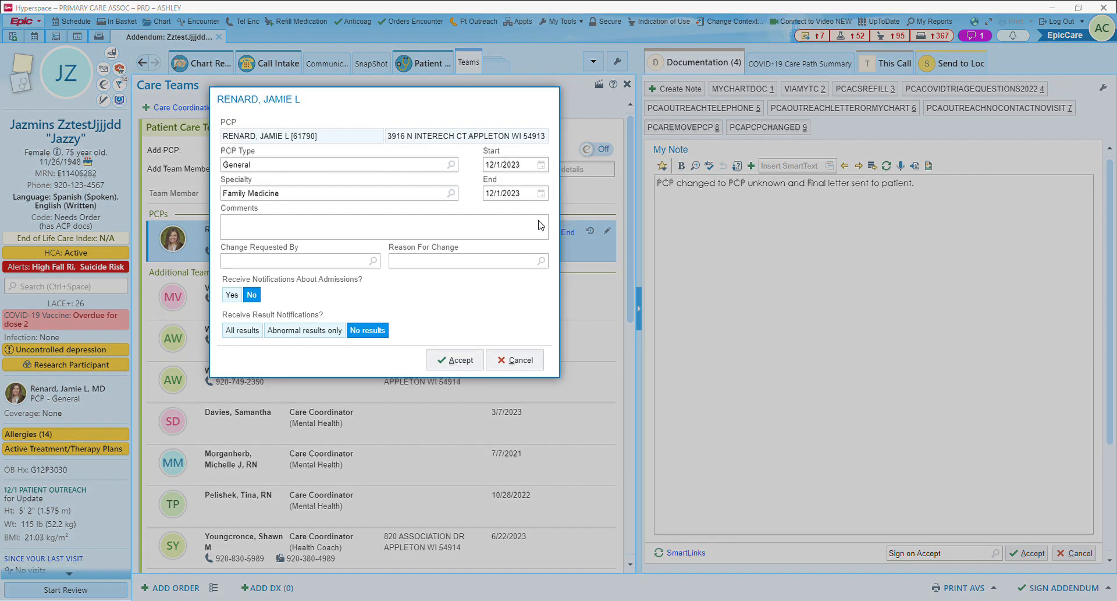
pyautogui.click(456, 361)
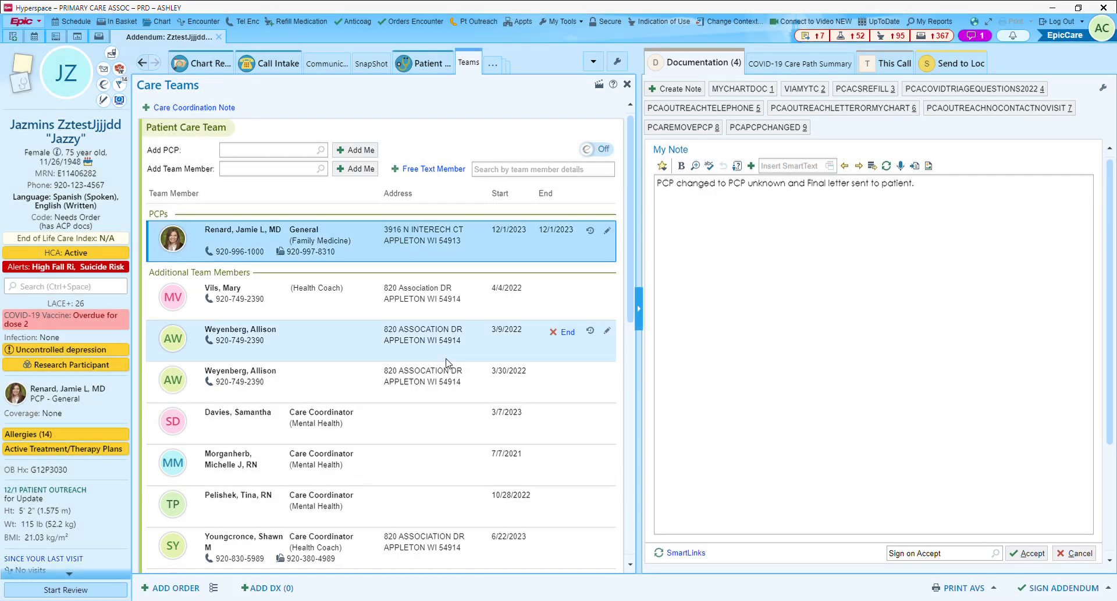
# - Search for UNKNOWN as the new PCP and add Provider, Unknown Link to the care team
pyautogui.click(271, 155)
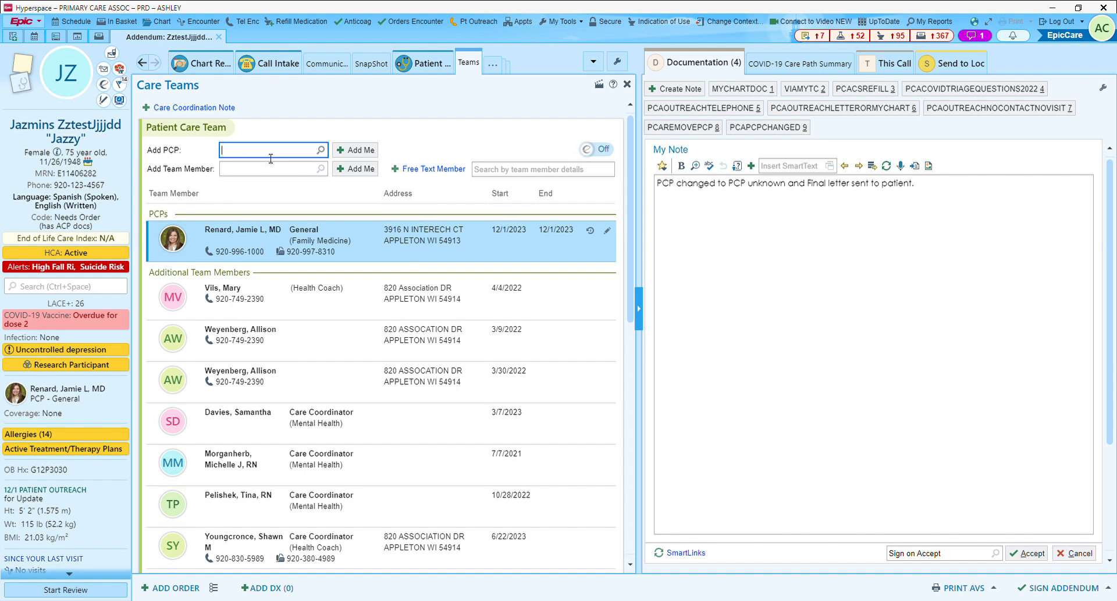
pyautogui.write('UNKNOWN')
pyautogui.press('Return')
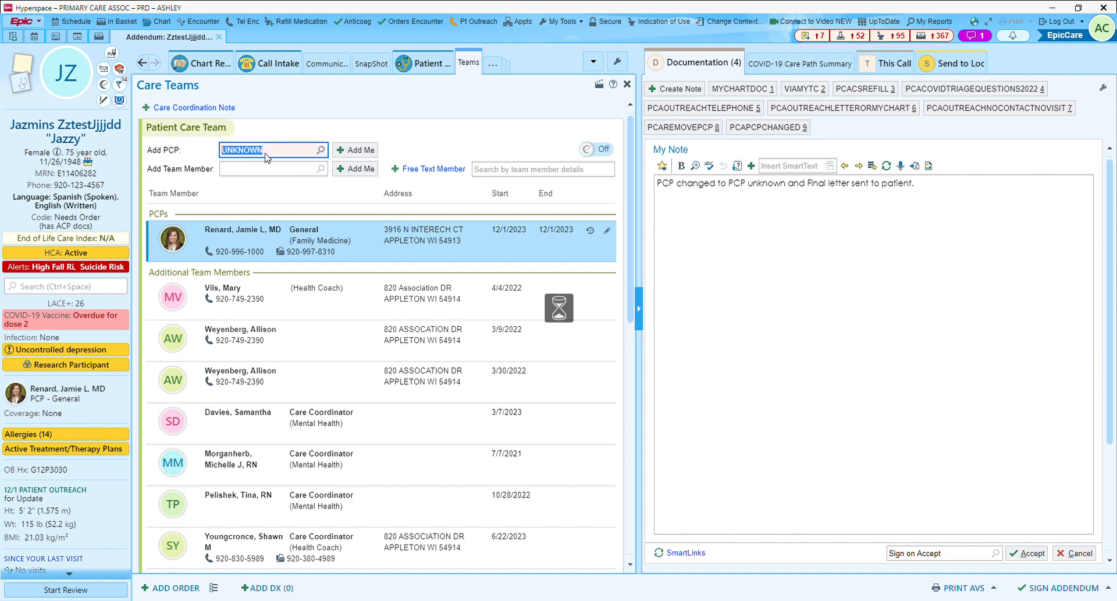
pyautogui.click(586, 202)
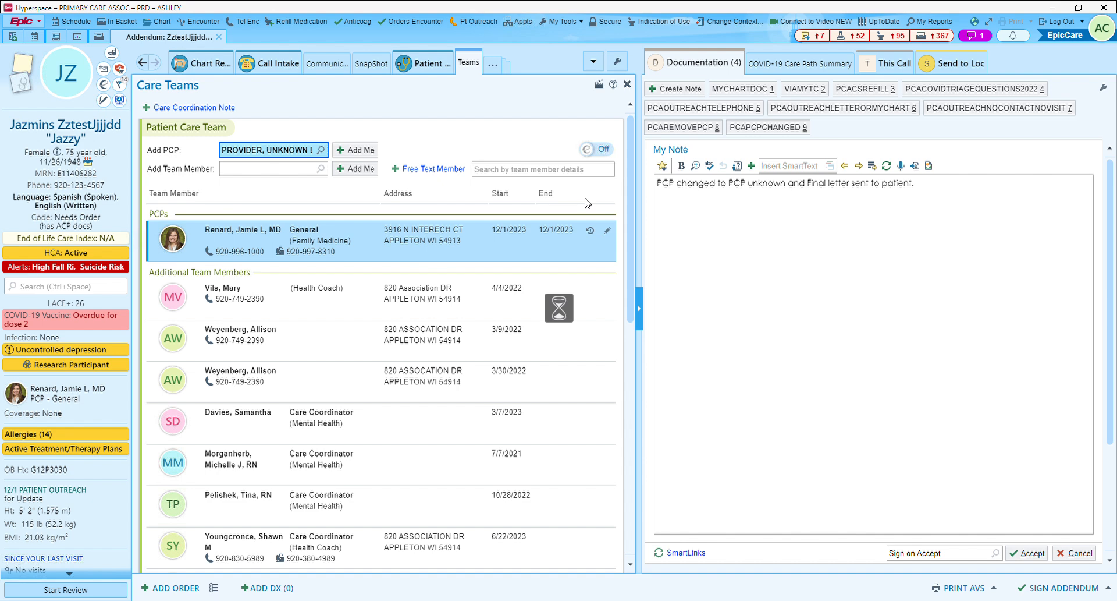
pyautogui.click(469, 373)
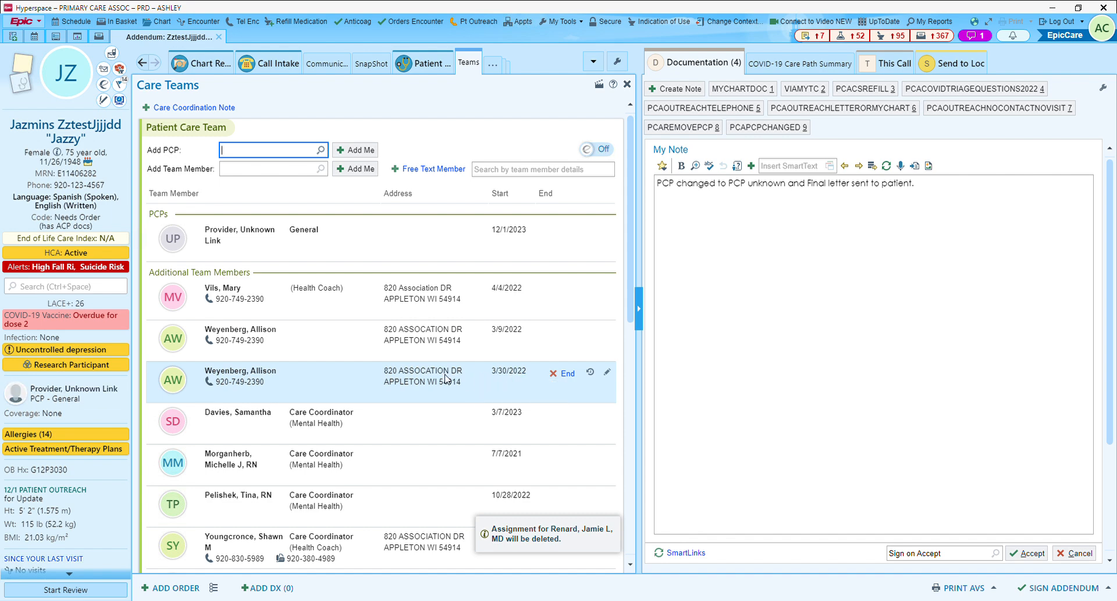
# - Sign the addendum, then mark the open Update call back as done and refresh the In Basket
pyautogui.click(1051, 590)
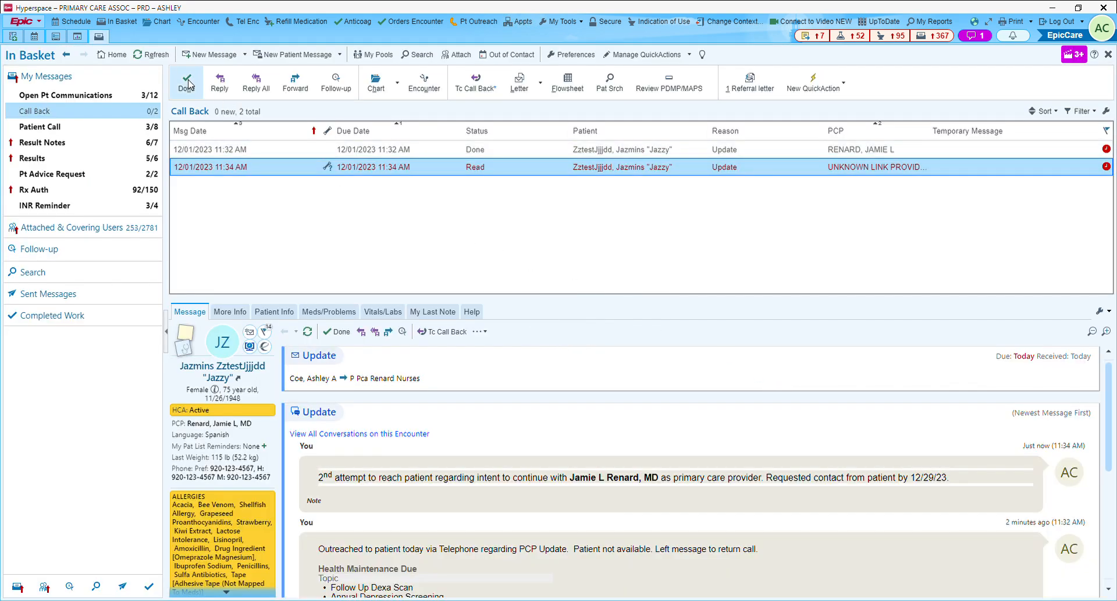
pyautogui.click(154, 54)
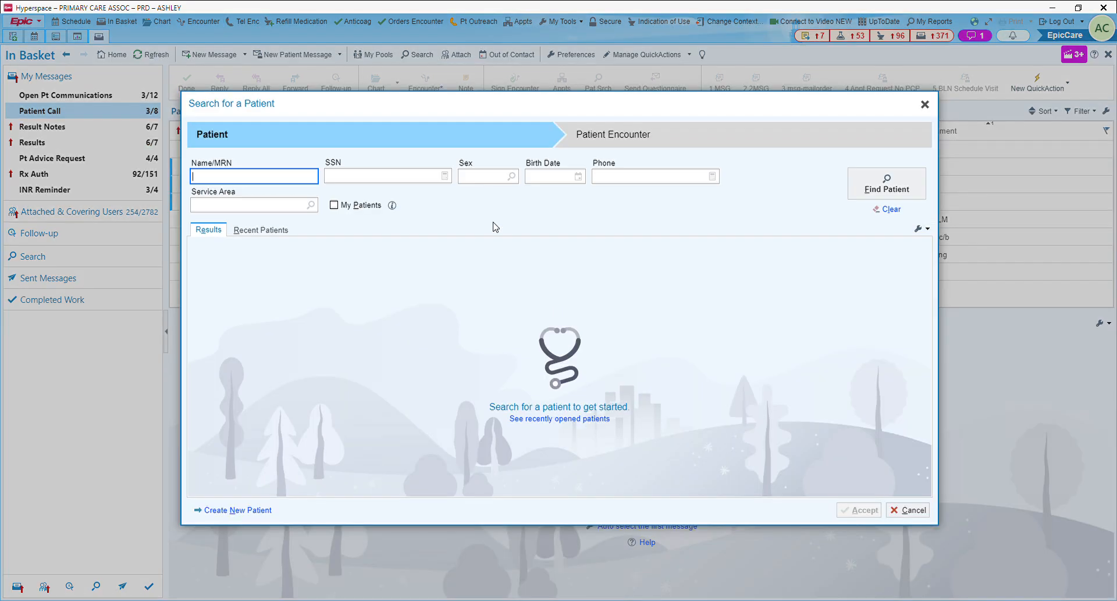
# - Choose the test patient from the recent patients, open the 12/01/2023 Telephone encounter, and open its Call Back section
pyautogui.click(273, 230)
pyautogui.click(348, 274)
pyautogui.doubleClick(348, 275)
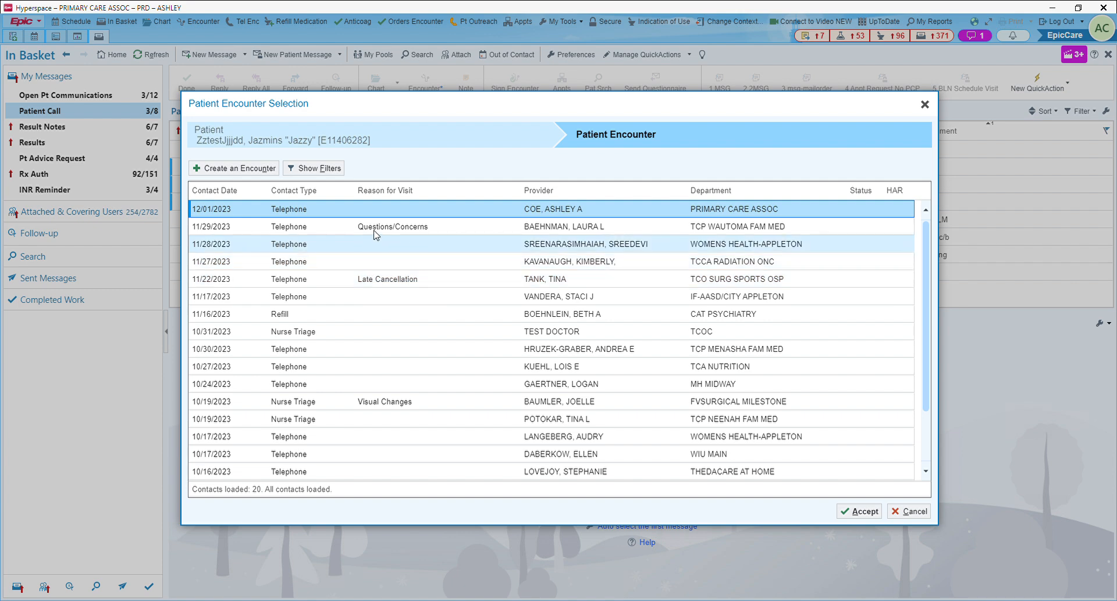
pyautogui.doubleClick(295, 211)
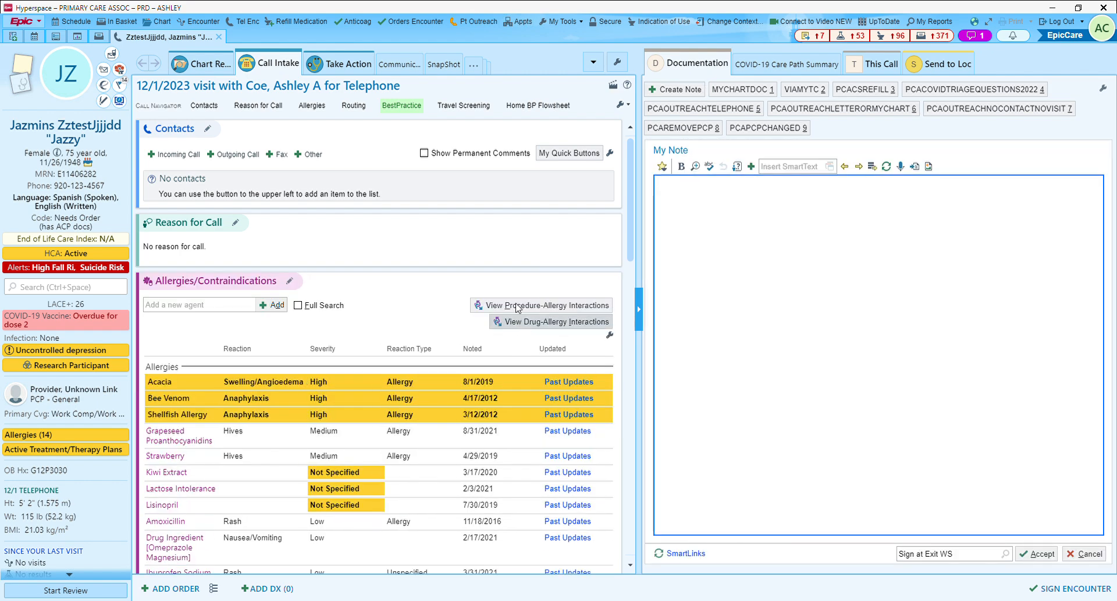
pyautogui.click(345, 61)
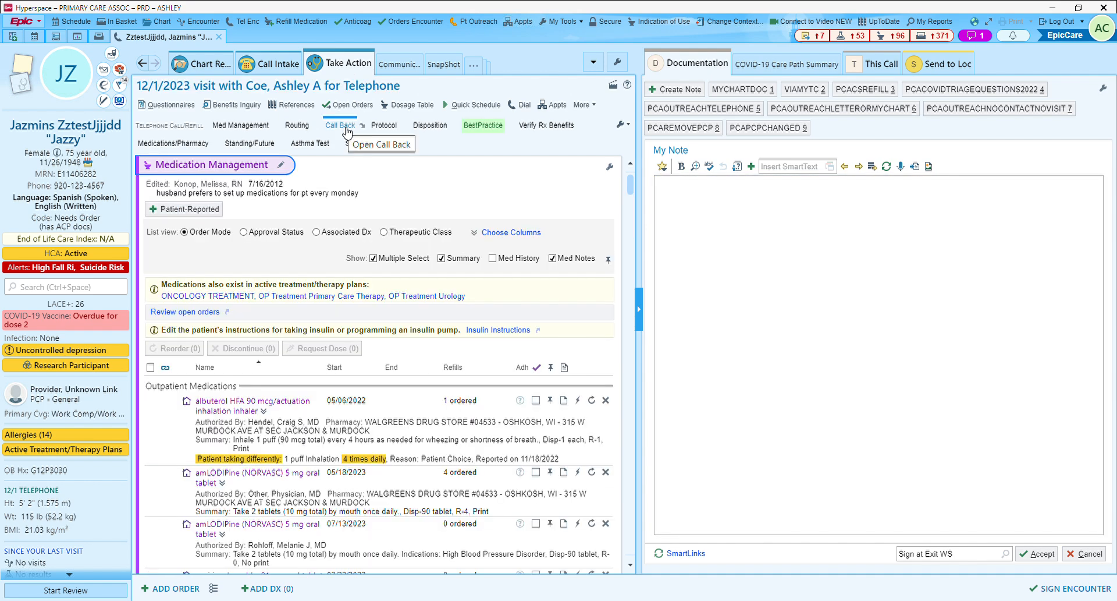
pyautogui.click(347, 131)
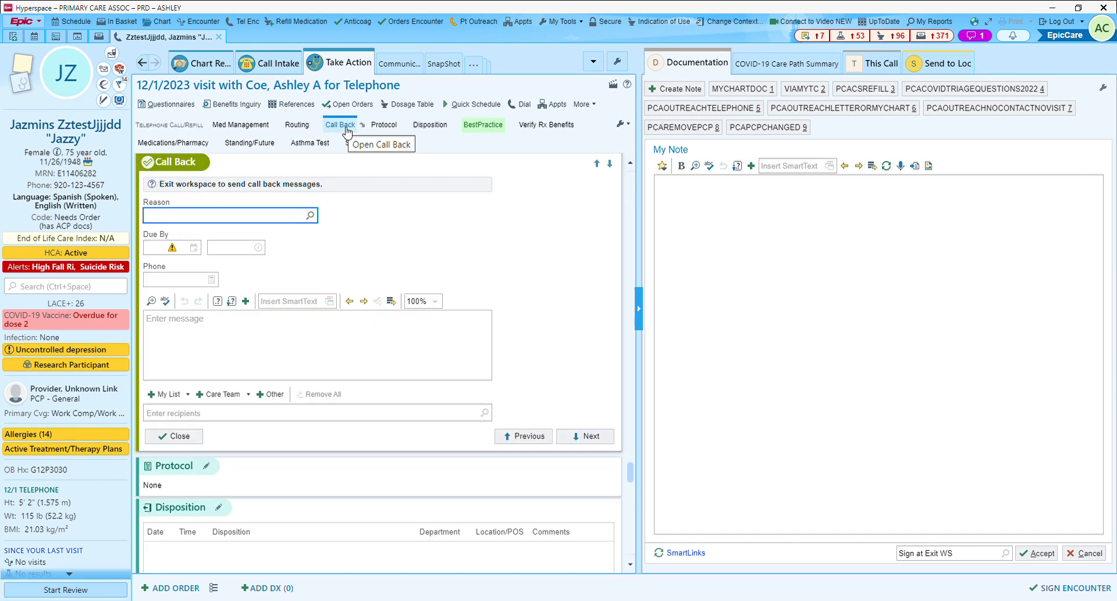